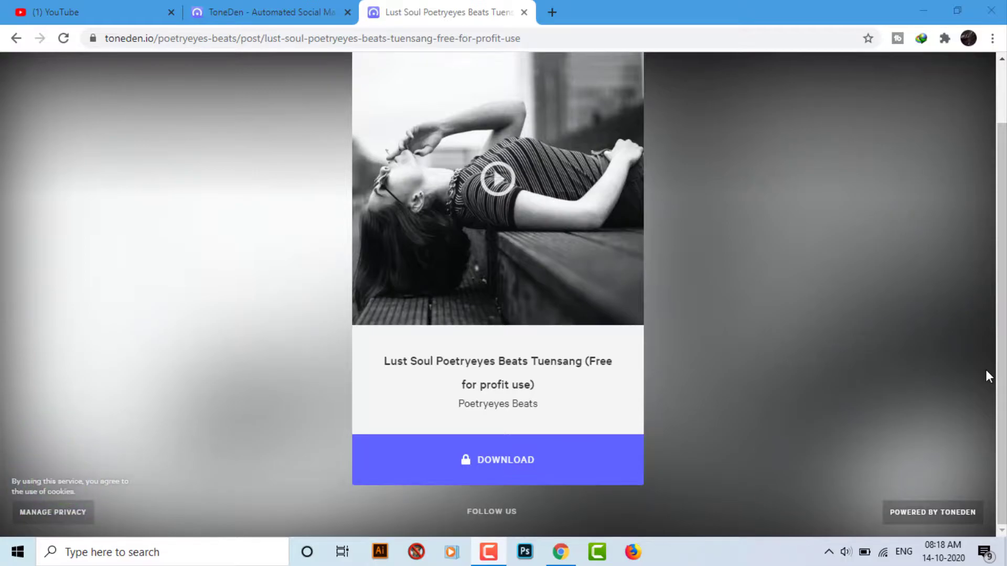
{"action": "scroll", "coordinate": [986, 370], "scroll_direction": "up", "scroll_amount": 2}
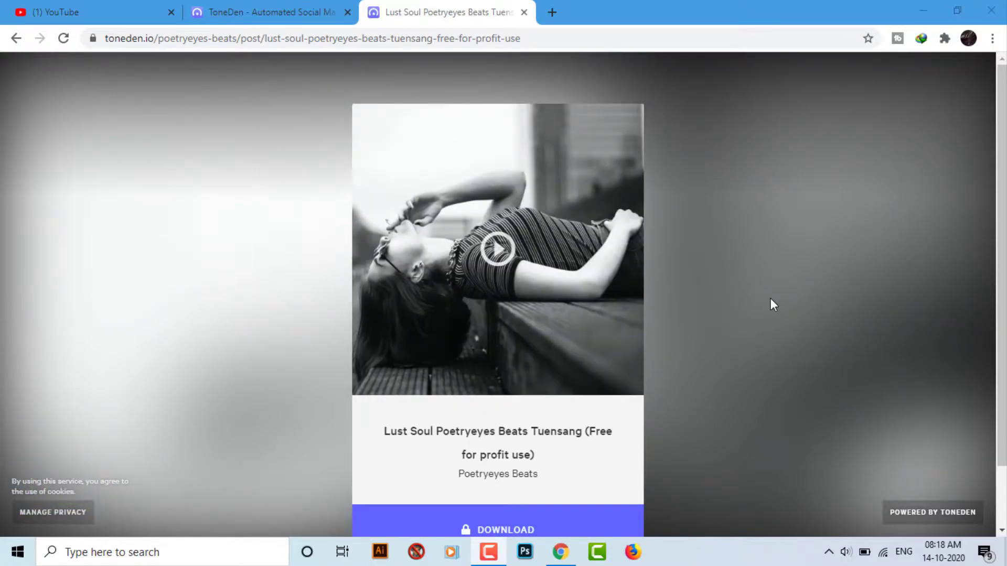
{"action": "scroll", "coordinate": [770, 298], "scroll_direction": "down", "scroll_amount": 2}
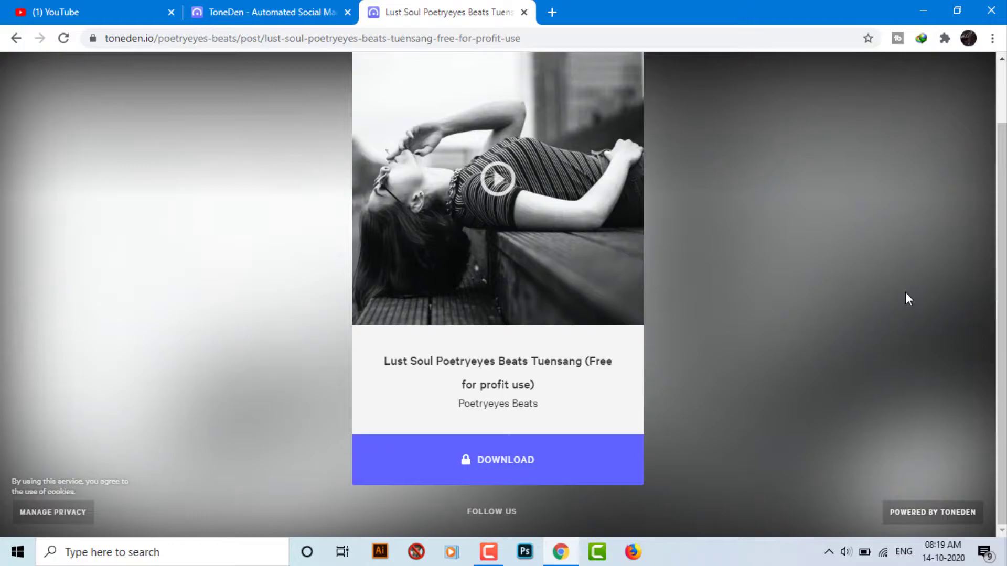
Pause the beat preview, then sign into the existing ToneDen account with the saved credentials.
{"action": "left_click", "coordinate": [492, 476]}
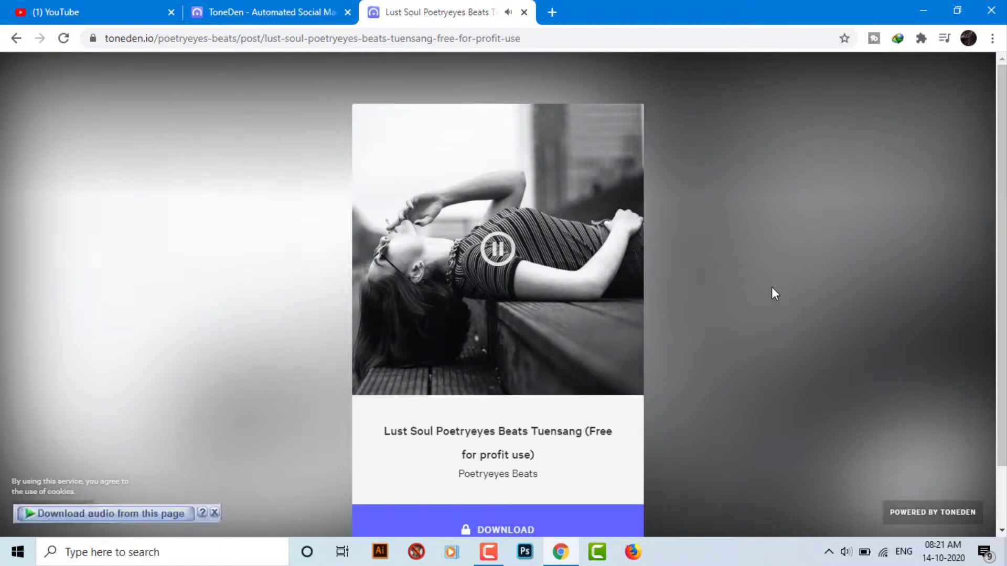
{"action": "left_click", "coordinate": [500, 252]}
{"action": "left_click", "coordinate": [306, 12]}
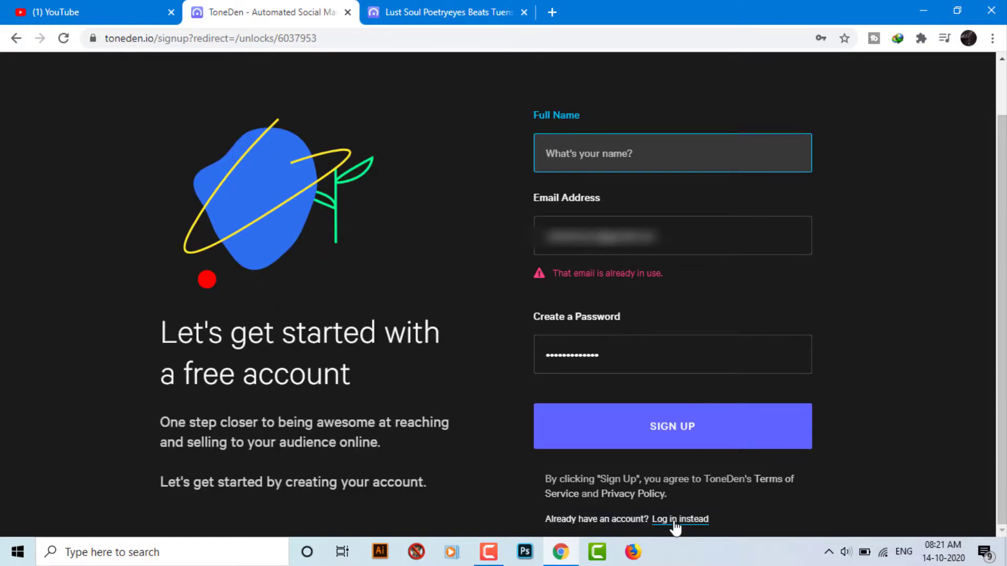
{"action": "left_click", "coordinate": [680, 520]}
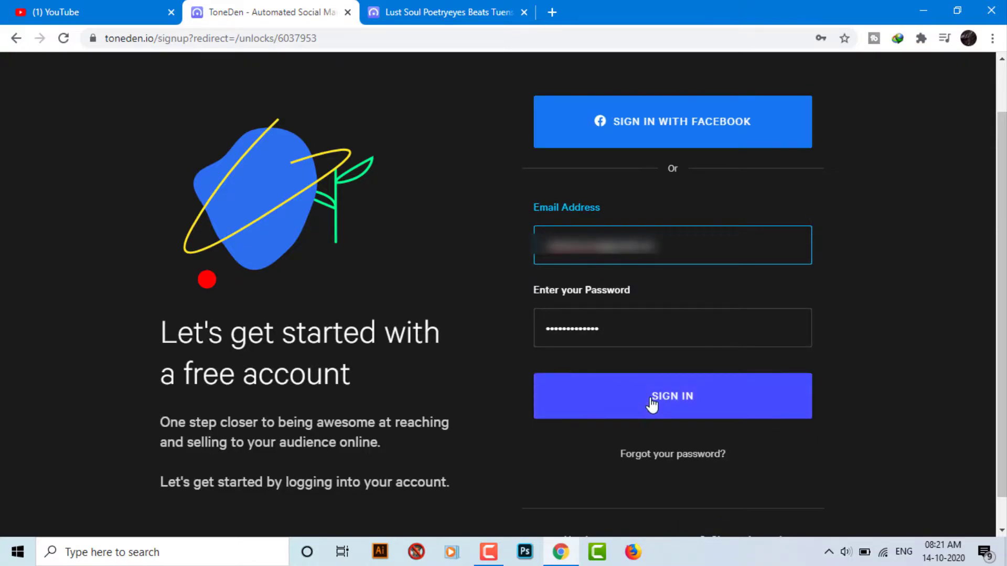
{"action": "left_click", "coordinate": [676, 403]}
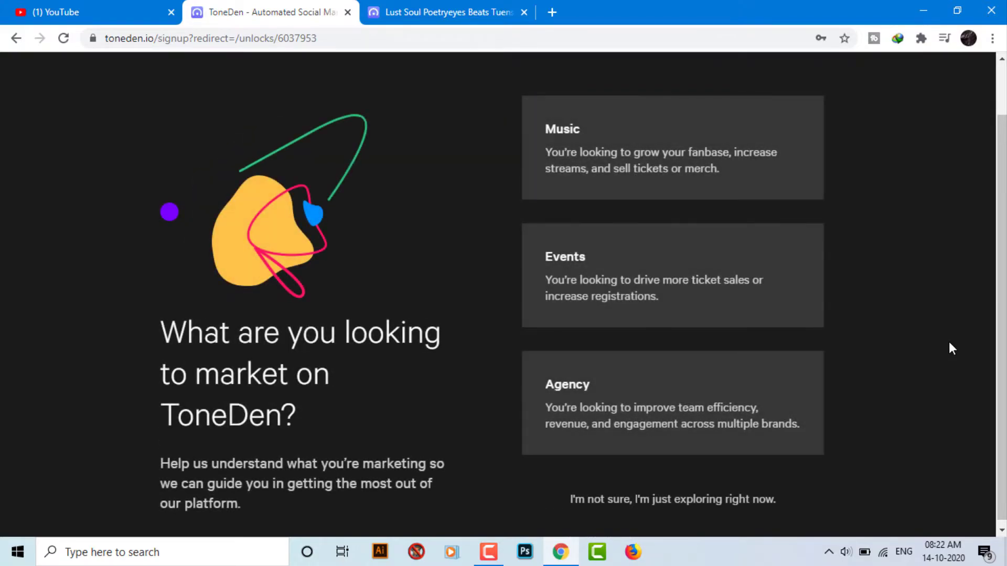
Choose Music, name the artist profile 'poetryeyes beatz', and skip adding team members.
{"action": "left_click", "coordinate": [582, 150]}
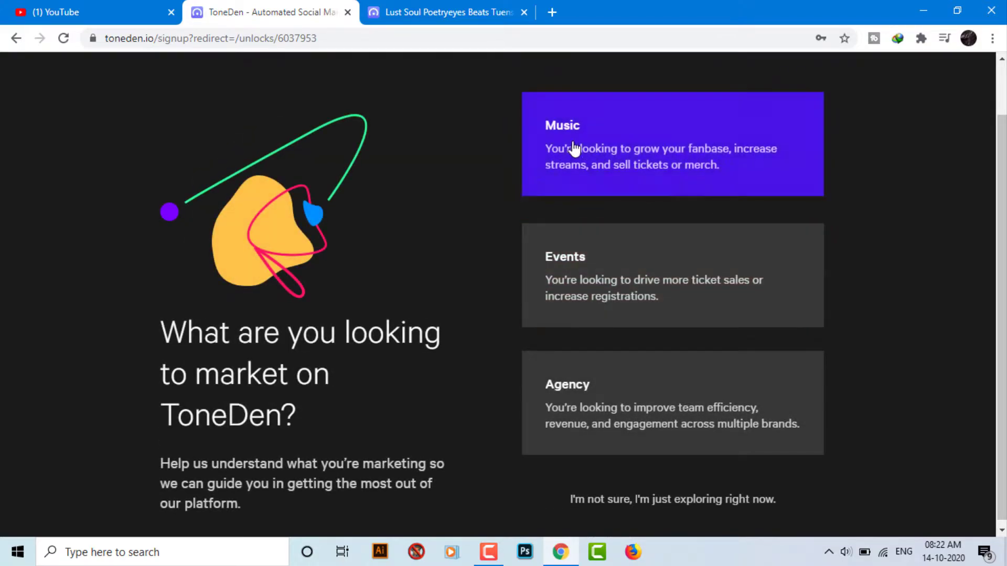
{"action": "left_click", "coordinate": [665, 279]}
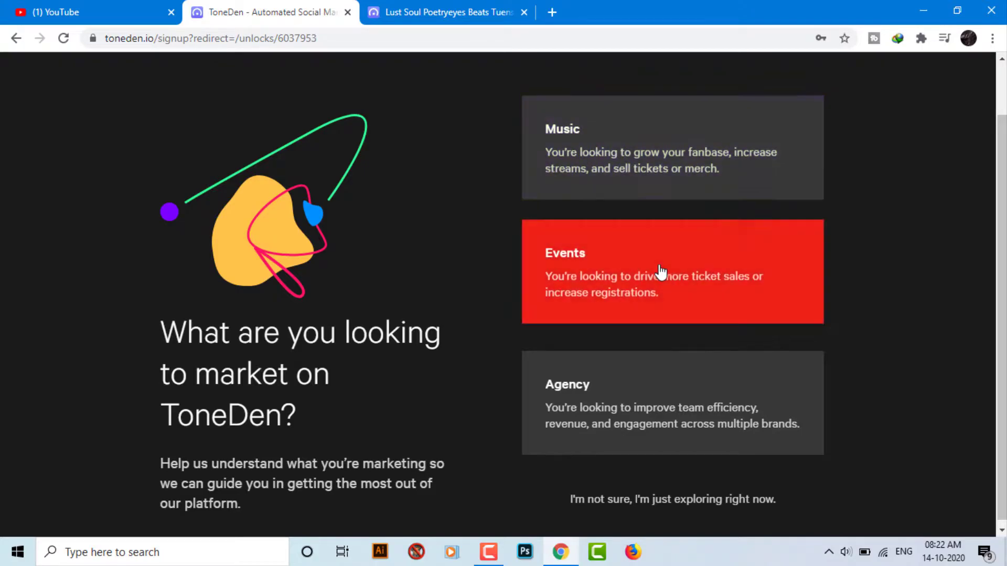
{"action": "left_click", "coordinate": [641, 165]}
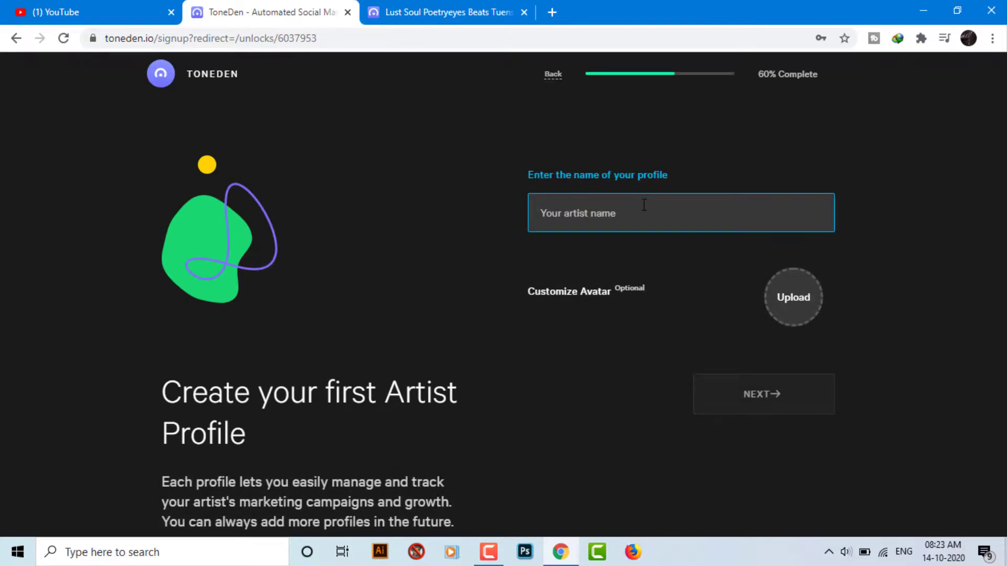
{"action": "type", "text": "po"}
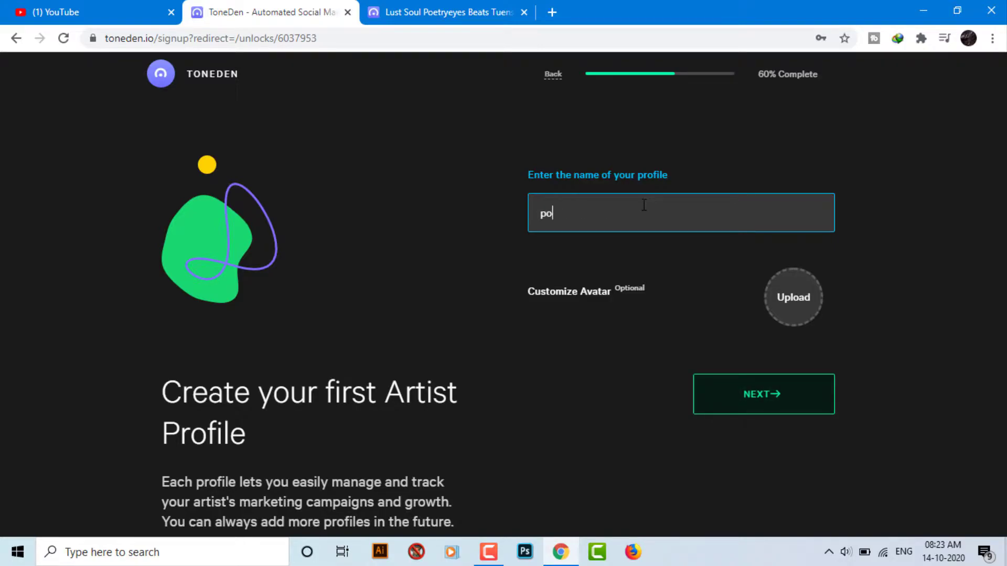
{"action": "type", "text": "etryeyes"}
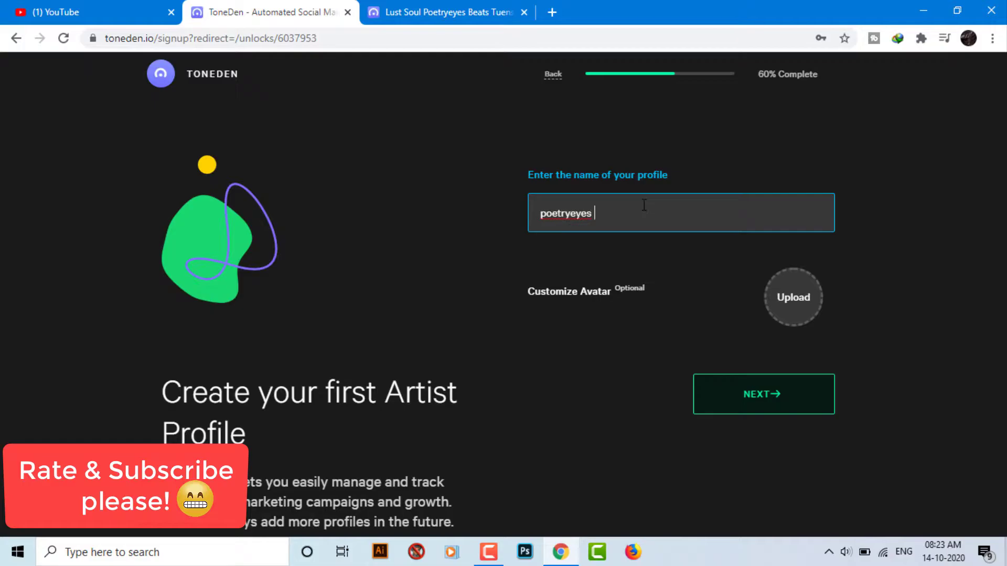
{"action": "type", "text": " beatz"}
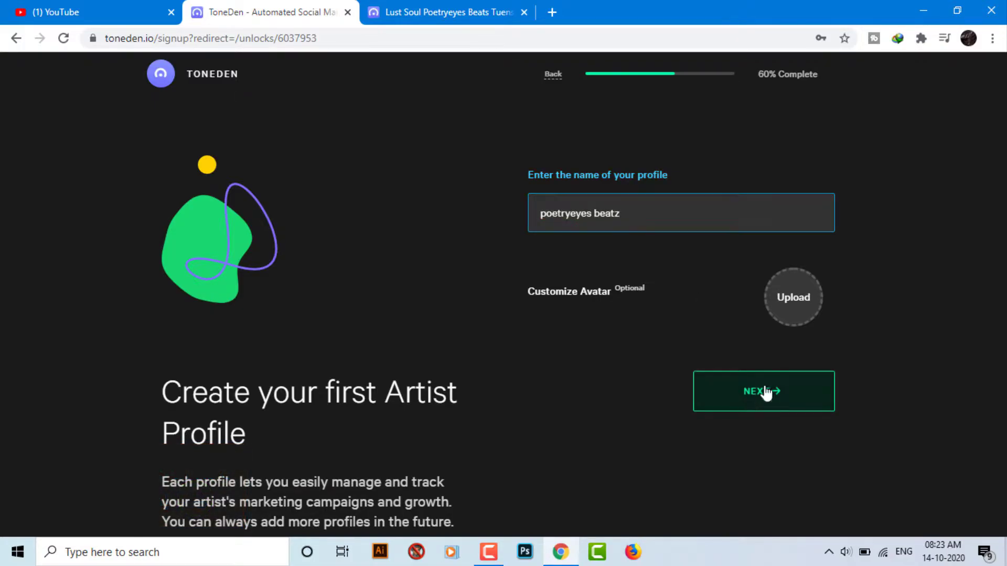
{"action": "left_click", "coordinate": [762, 394]}
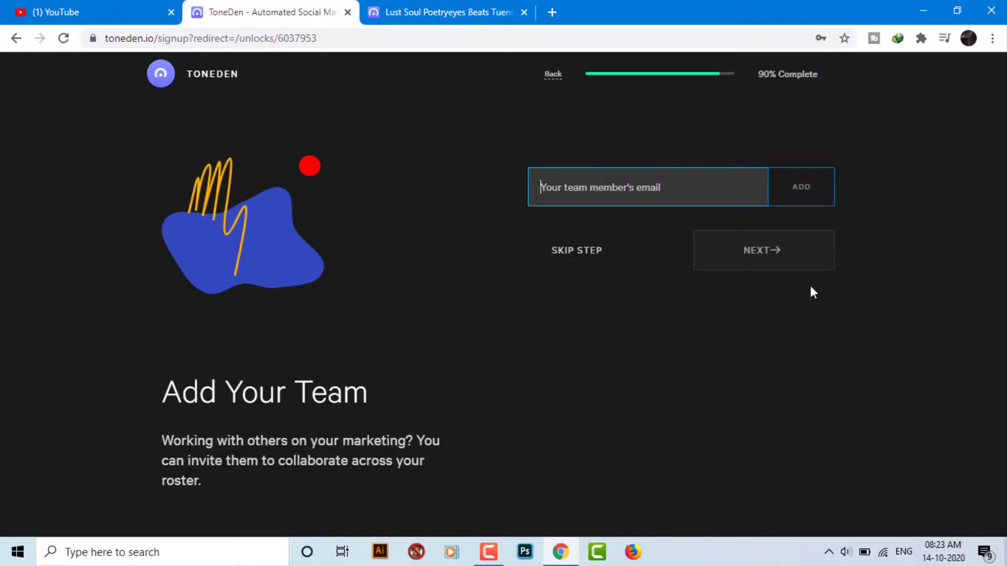
{"action": "left_click", "coordinate": [597, 186]}
{"action": "left_click", "coordinate": [576, 250]}
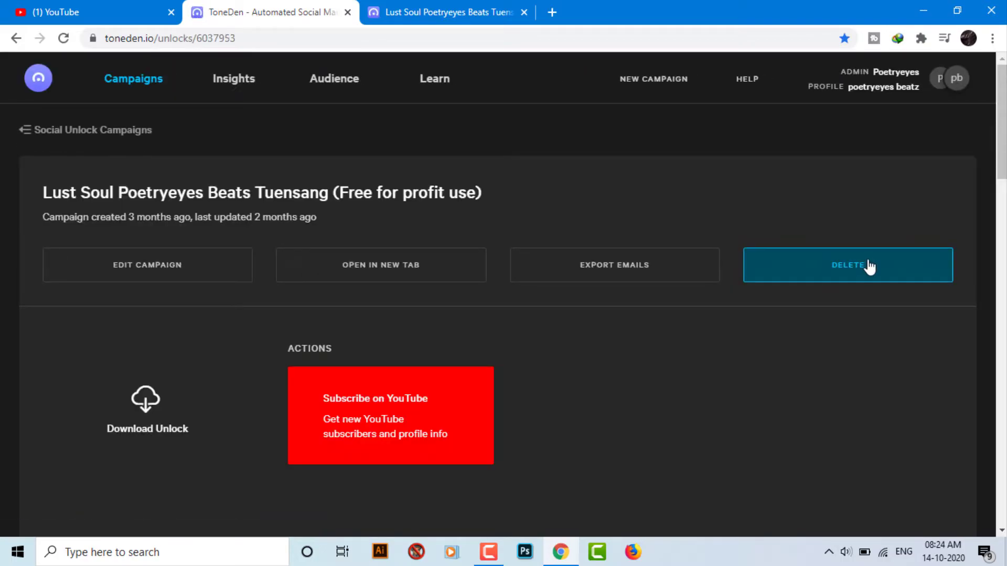
{"action": "scroll", "coordinate": [635, 304], "scroll_direction": "down", "scroll_amount": 5}
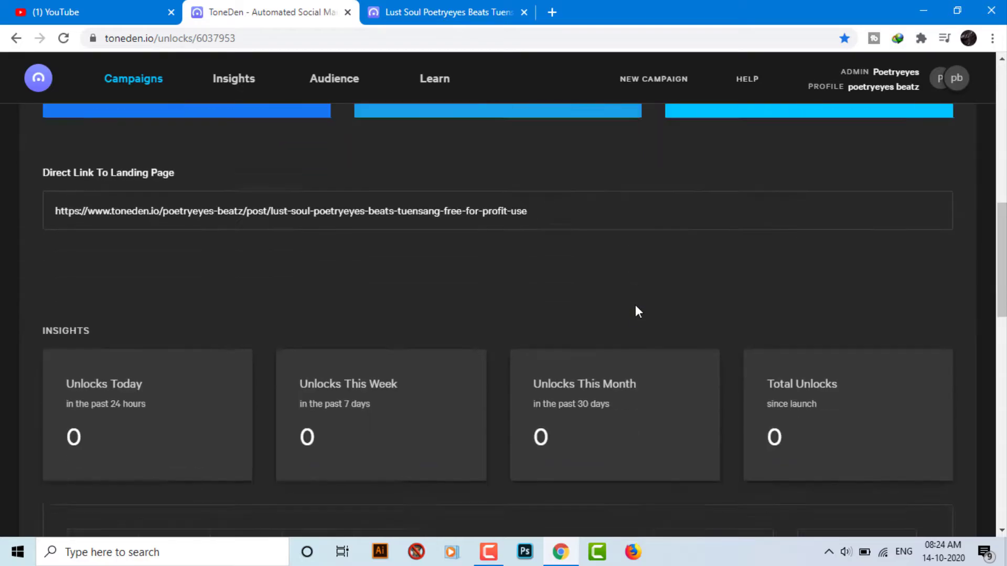
{"action": "scroll", "coordinate": [635, 304], "scroll_direction": "down", "scroll_amount": 2}
{"action": "scroll", "coordinate": [635, 305], "scroll_direction": "up", "scroll_amount": 3}
{"action": "scroll", "coordinate": [641, 296], "scroll_direction": "up", "scroll_amount": 3}
{"action": "scroll", "coordinate": [641, 296], "scroll_direction": "up", "scroll_amount": 2}
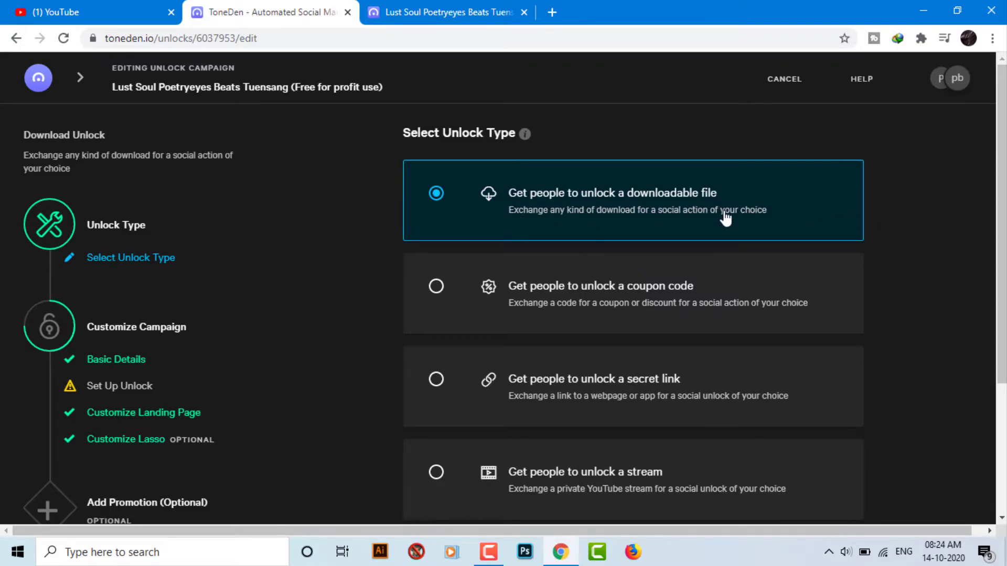
{"action": "scroll", "coordinate": [906, 326], "scroll_direction": "down", "scroll_amount": 1}
{"action": "scroll", "coordinate": [906, 327], "scroll_direction": "down", "scroll_amount": 2}
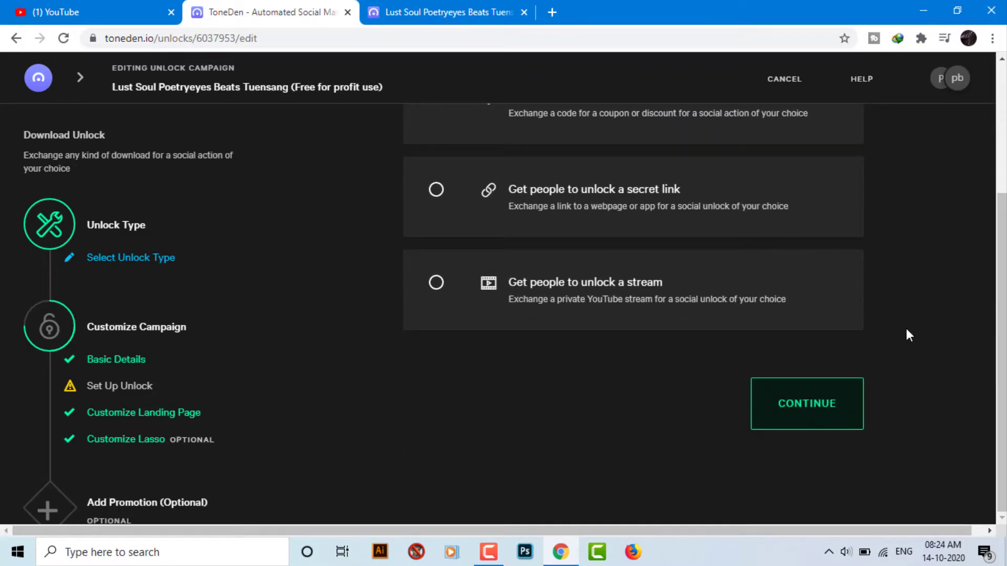
{"action": "scroll", "coordinate": [907, 336], "scroll_direction": "up", "scroll_amount": 3}
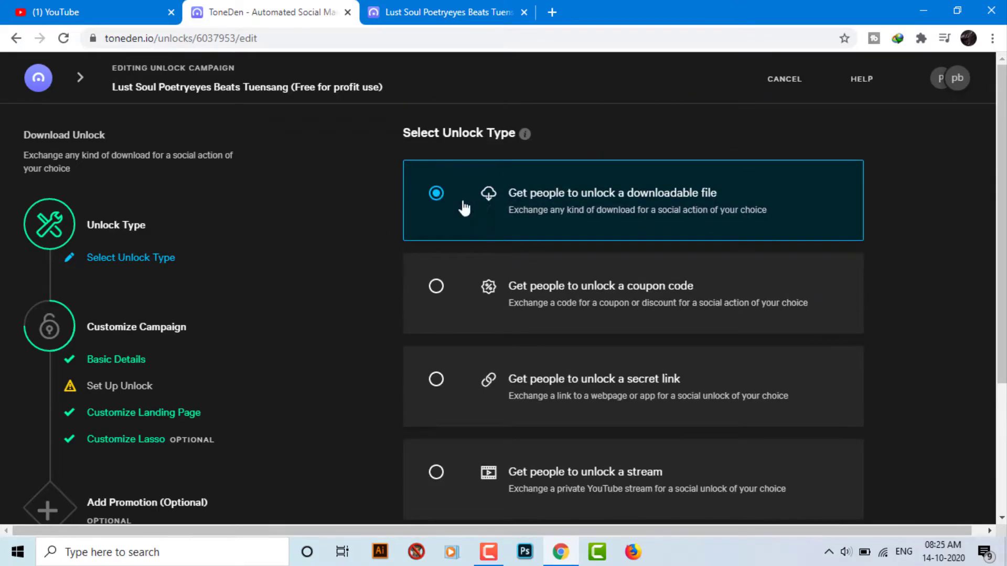
{"action": "scroll", "coordinate": [823, 231], "scroll_direction": "down", "scroll_amount": 3}
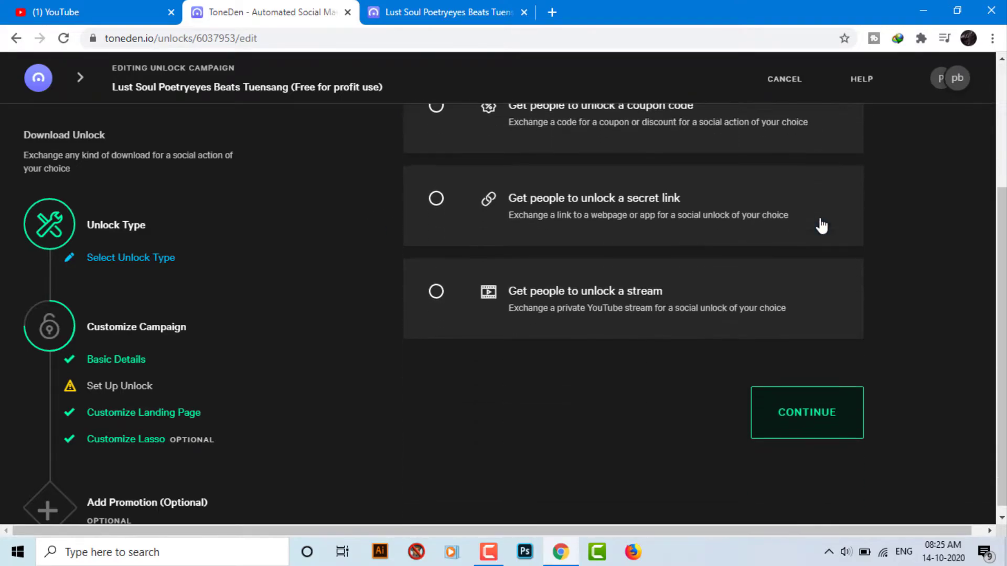
{"action": "scroll", "coordinate": [569, 329], "scroll_direction": "up", "scroll_amount": 3}
{"action": "scroll", "coordinate": [912, 310], "scroll_direction": "down", "scroll_amount": 3}
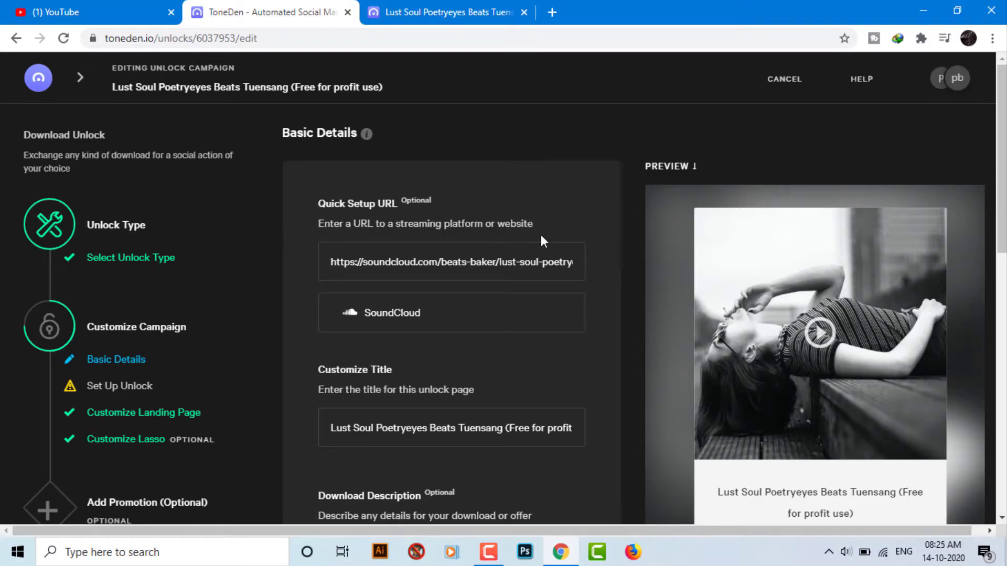
{"action": "scroll", "coordinate": [823, 244], "scroll_direction": "down", "scroll_amount": 2}
{"action": "scroll", "coordinate": [821, 244], "scroll_direction": "up", "scroll_amount": 2}
{"action": "scroll", "coordinate": [840, 328], "scroll_direction": "down", "scroll_amount": 2}
{"action": "scroll", "coordinate": [810, 385], "scroll_direction": "up", "scroll_amount": 2}
Check the track link, page title, download description and unlock button text, then continue.
{"action": "left_click", "coordinate": [370, 262]}
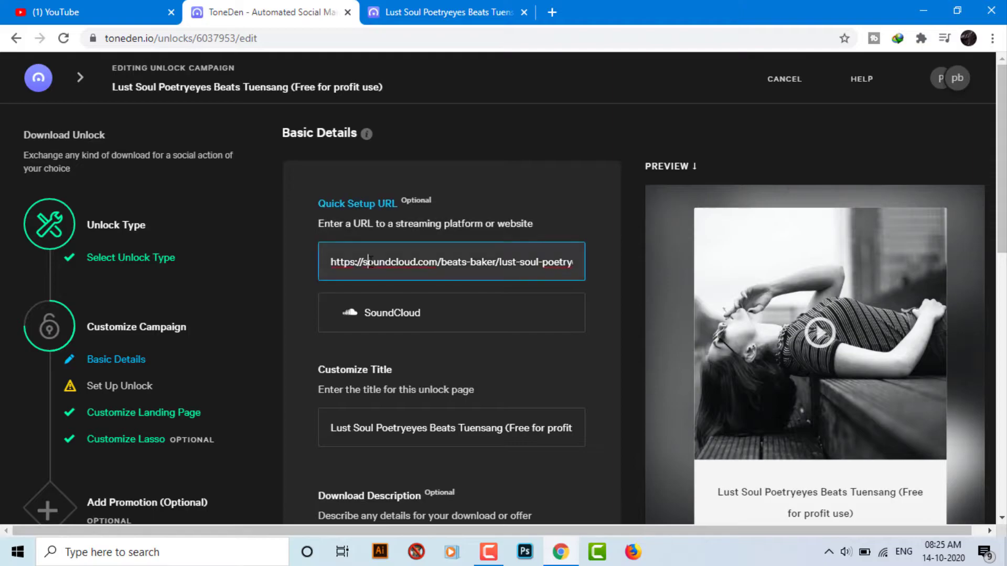
{"action": "mouse_move", "coordinate": [330, 263]}
{"action": "left_mouse_down"}
{"action": "mouse_move", "coordinate": [612, 266]}
{"action": "mouse_move", "coordinate": [331, 262]}
{"action": "left_mouse_up"}
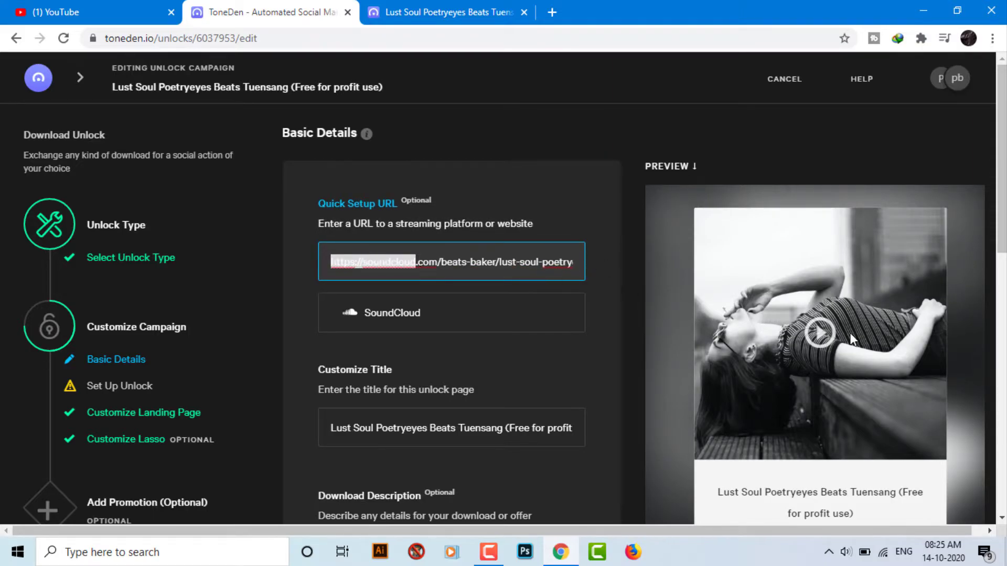
{"action": "scroll", "coordinate": [765, 310], "scroll_direction": "down", "scroll_amount": 3}
{"action": "scroll", "coordinate": [787, 236], "scroll_direction": "up", "scroll_amount": 3}
{"action": "scroll", "coordinate": [754, 364], "scroll_direction": "down", "scroll_amount": 2}
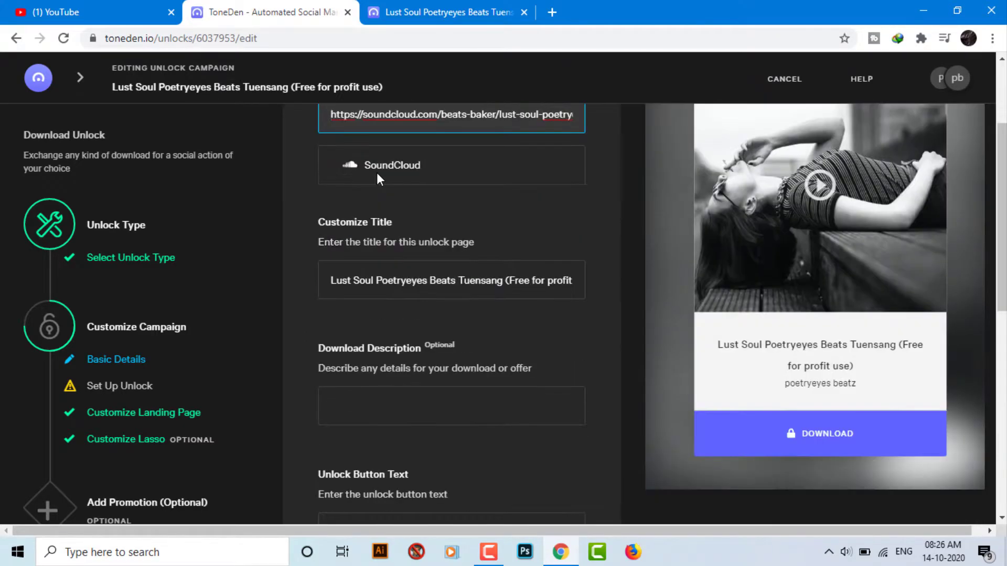
{"action": "scroll", "coordinate": [470, 173], "scroll_direction": "down", "scroll_amount": 2}
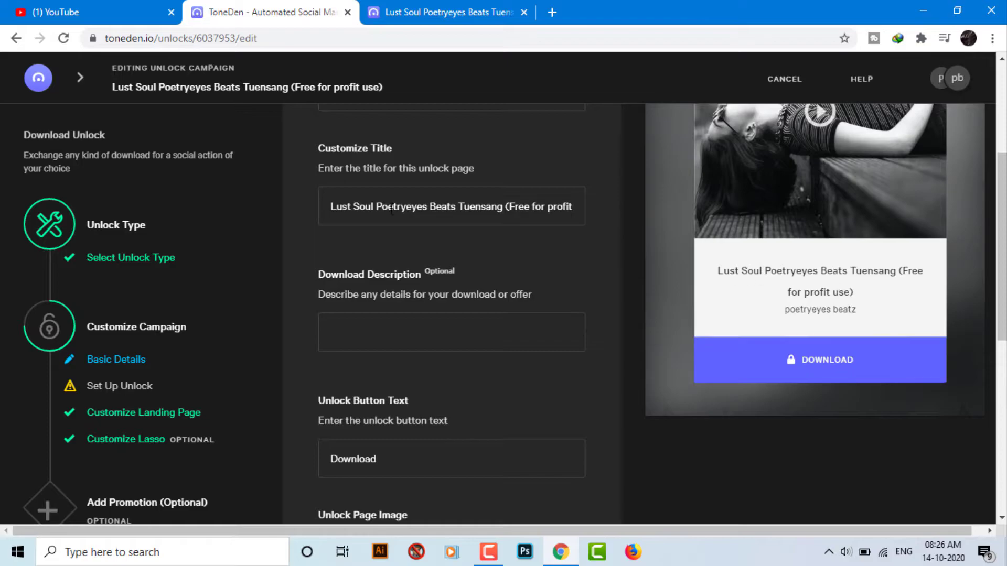
{"action": "left_click", "coordinate": [332, 206]}
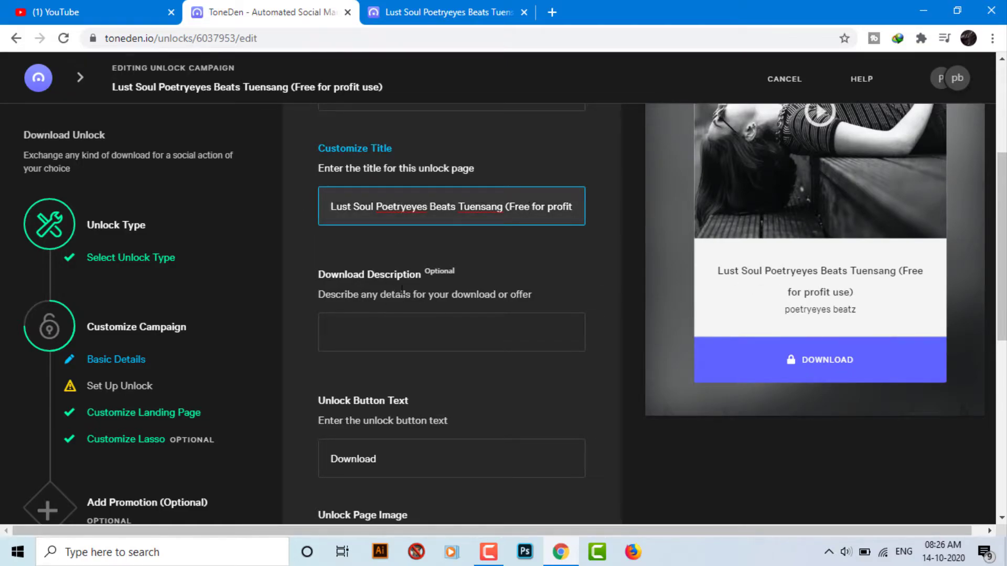
{"action": "left_click", "coordinate": [352, 323]}
{"action": "scroll", "coordinate": [791, 335], "scroll_direction": "down", "scroll_amount": 2}
{"action": "scroll", "coordinate": [560, 240], "scroll_direction": "down", "scroll_amount": 1}
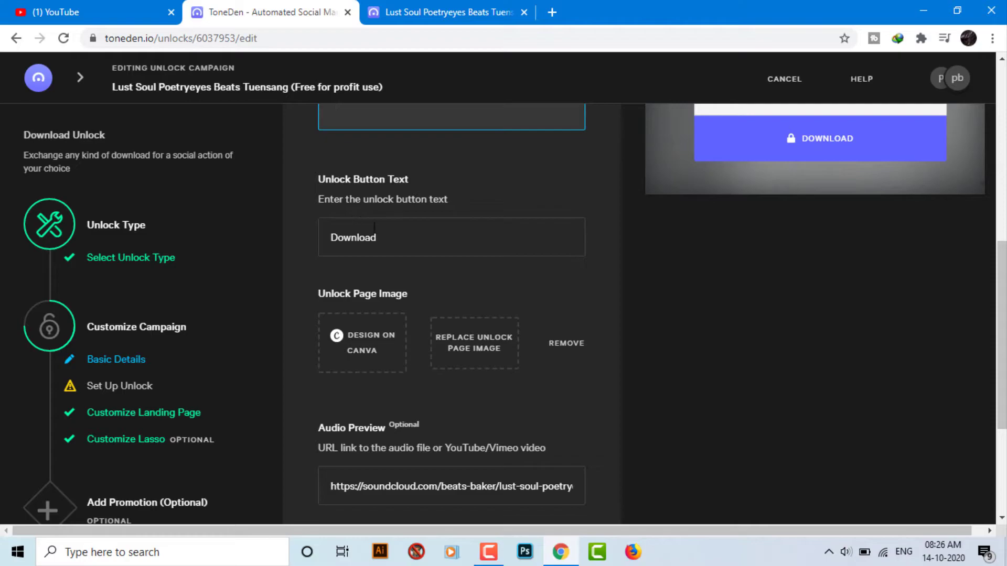
{"action": "left_click", "coordinate": [389, 243]}
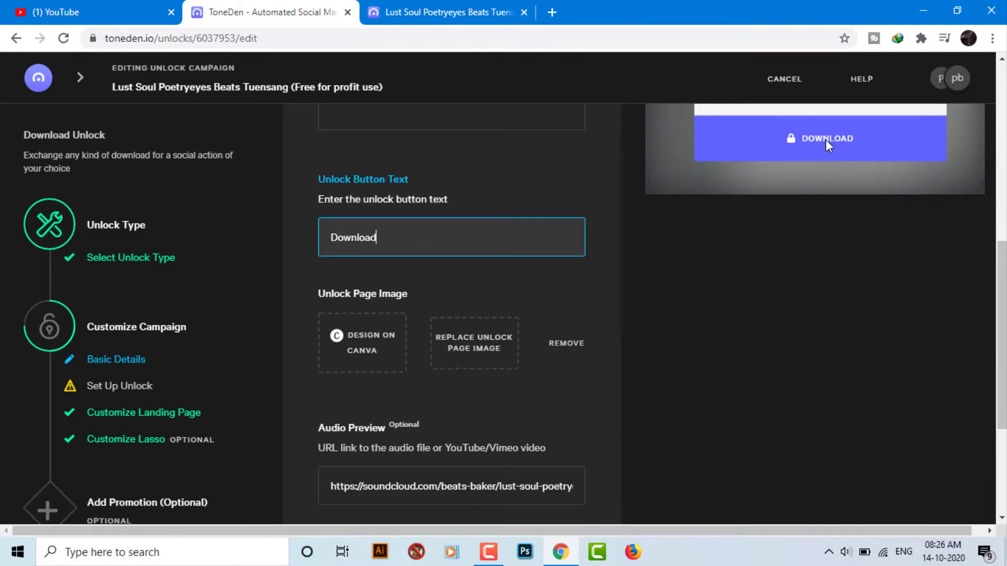
{"action": "scroll", "coordinate": [648, 331], "scroll_direction": "down", "scroll_amount": 3}
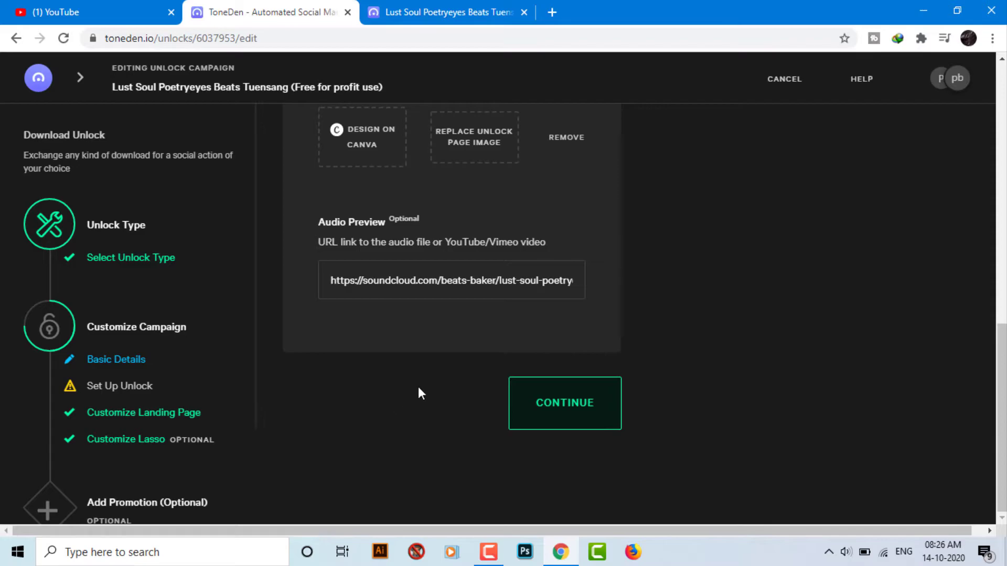
{"action": "left_click", "coordinate": [583, 409]}
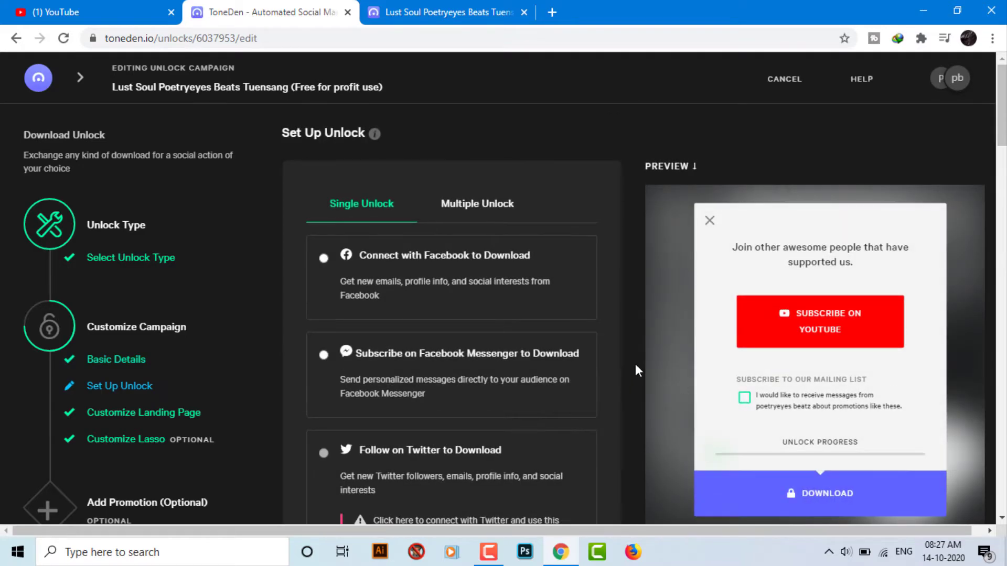
{"action": "scroll", "coordinate": [640, 358], "scroll_direction": "down", "scroll_amount": 2}
{"action": "scroll", "coordinate": [645, 354], "scroll_direction": "down", "scroll_amount": 1}
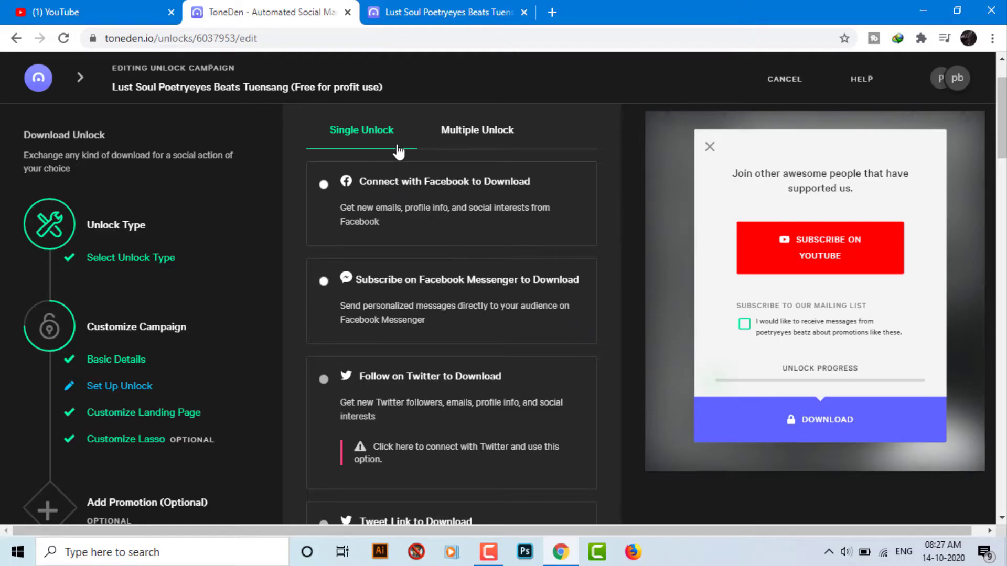
{"action": "left_click", "coordinate": [506, 144]}
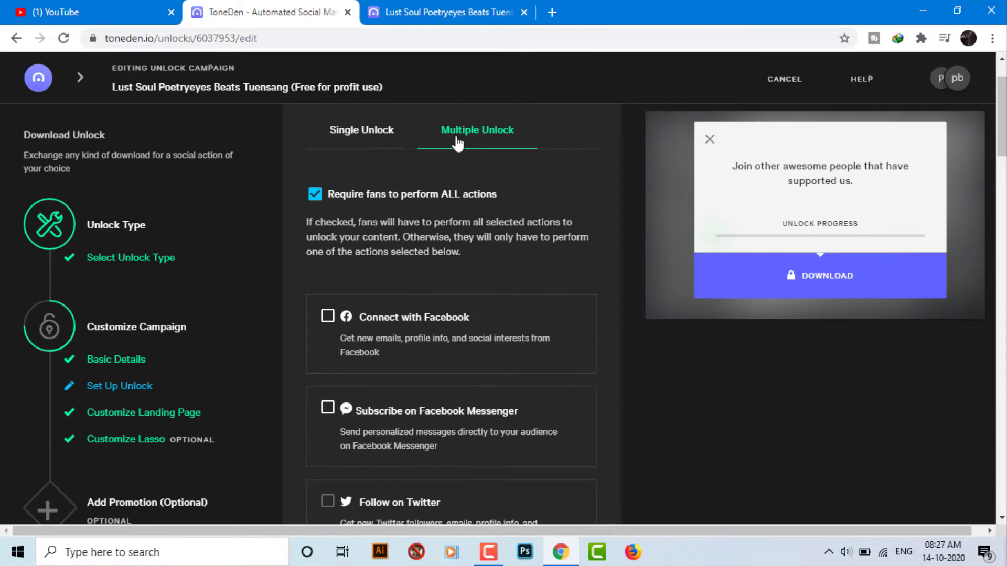
{"action": "scroll", "coordinate": [651, 283], "scroll_direction": "down", "scroll_amount": 2}
{"action": "scroll", "coordinate": [472, 236], "scroll_direction": "down", "scroll_amount": 2}
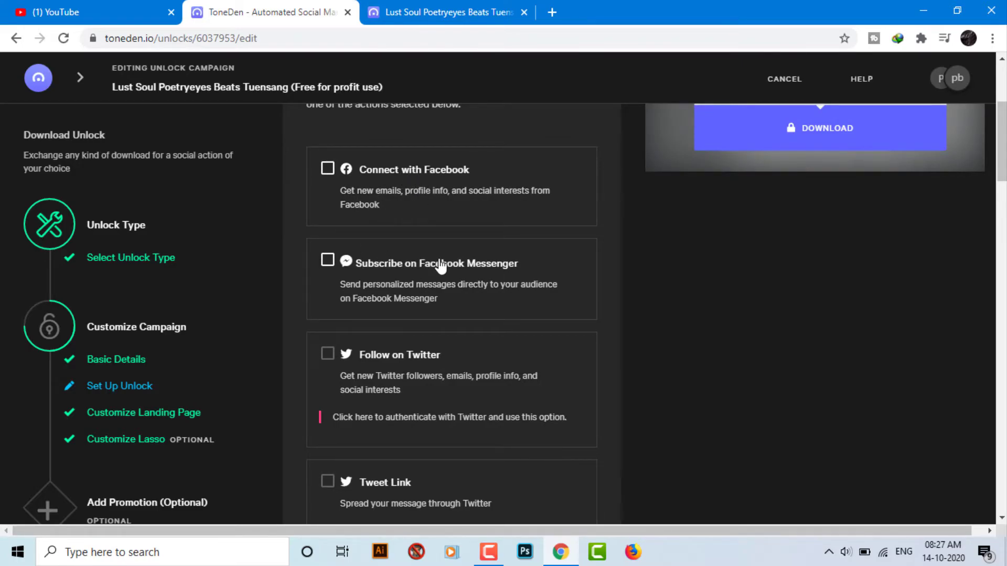
{"action": "scroll", "coordinate": [415, 321], "scroll_direction": "down", "scroll_amount": 1}
{"action": "scroll", "coordinate": [398, 401], "scroll_direction": "down", "scroll_amount": 2}
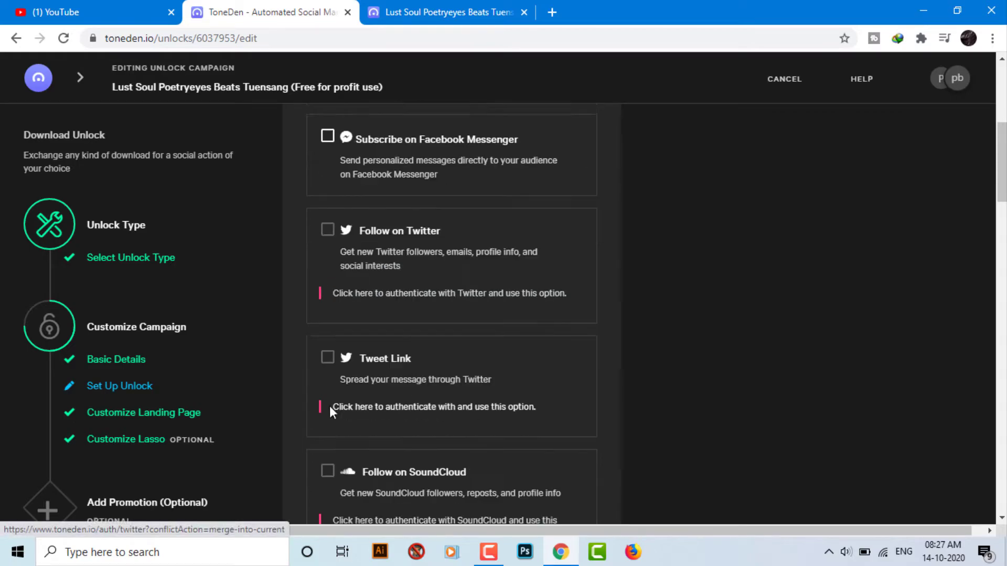
{"action": "scroll", "coordinate": [398, 402], "scroll_direction": "down", "scroll_amount": 1}
{"action": "scroll", "coordinate": [421, 381], "scroll_direction": "down", "scroll_amount": 1}
{"action": "scroll", "coordinate": [422, 380], "scroll_direction": "down", "scroll_amount": 1}
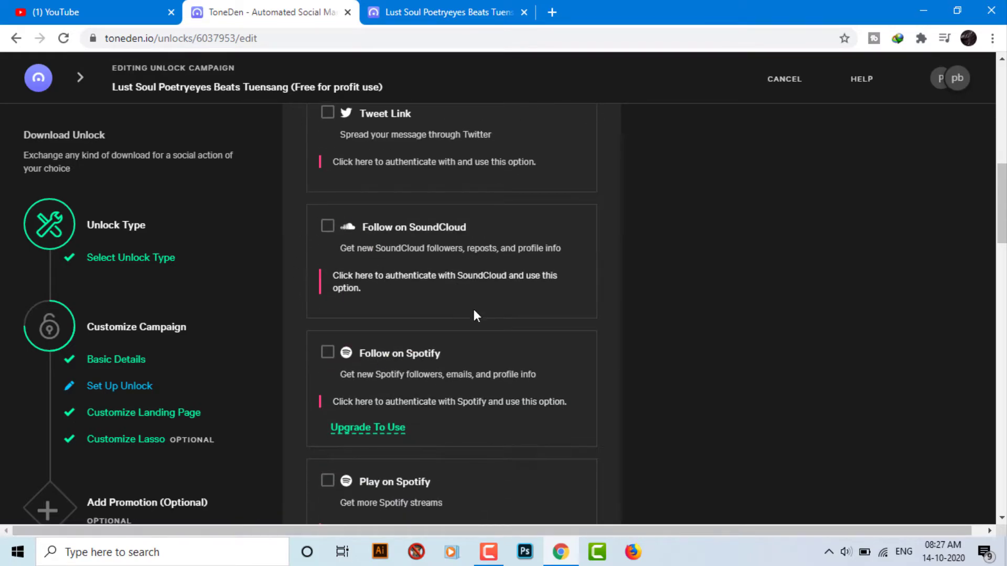
{"action": "scroll", "coordinate": [473, 307], "scroll_direction": "down", "scroll_amount": 2}
{"action": "scroll", "coordinate": [421, 274], "scroll_direction": "down", "scroll_amount": 1}
{"action": "scroll", "coordinate": [422, 275], "scroll_direction": "down", "scroll_amount": 1}
{"action": "scroll", "coordinate": [494, 297], "scroll_direction": "down", "scroll_amount": 2}
{"action": "scroll", "coordinate": [472, 314], "scroll_direction": "down", "scroll_amount": 2}
{"action": "scroll", "coordinate": [517, 281], "scroll_direction": "down", "scroll_amount": 2}
{"action": "scroll", "coordinate": [508, 261], "scroll_direction": "down", "scroll_amount": 2}
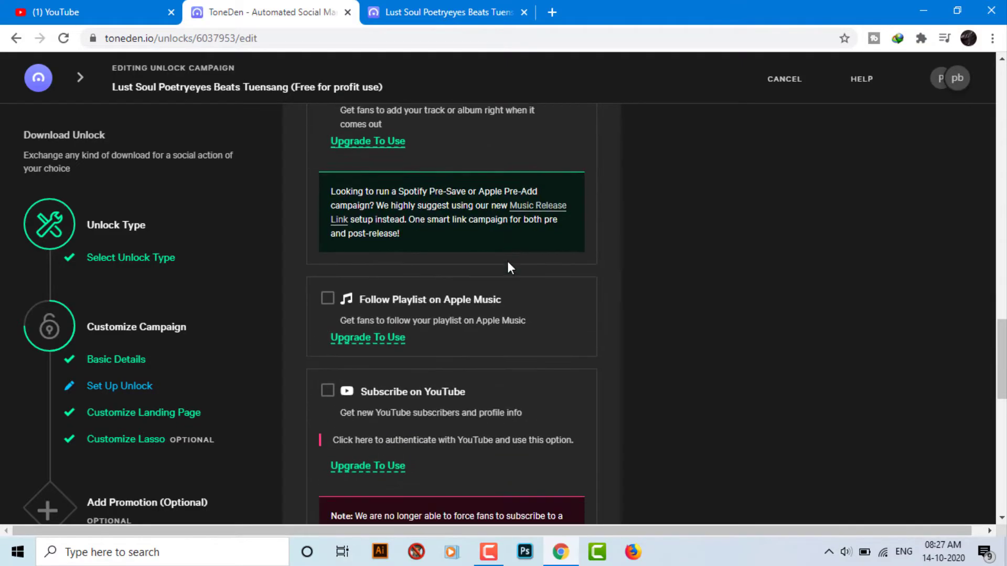
{"action": "scroll", "coordinate": [370, 254], "scroll_direction": "down", "scroll_amount": 1}
{"action": "scroll", "coordinate": [472, 339], "scroll_direction": "up", "scroll_amount": 4}
{"action": "scroll", "coordinate": [613, 330], "scroll_direction": "up", "scroll_amount": 3}
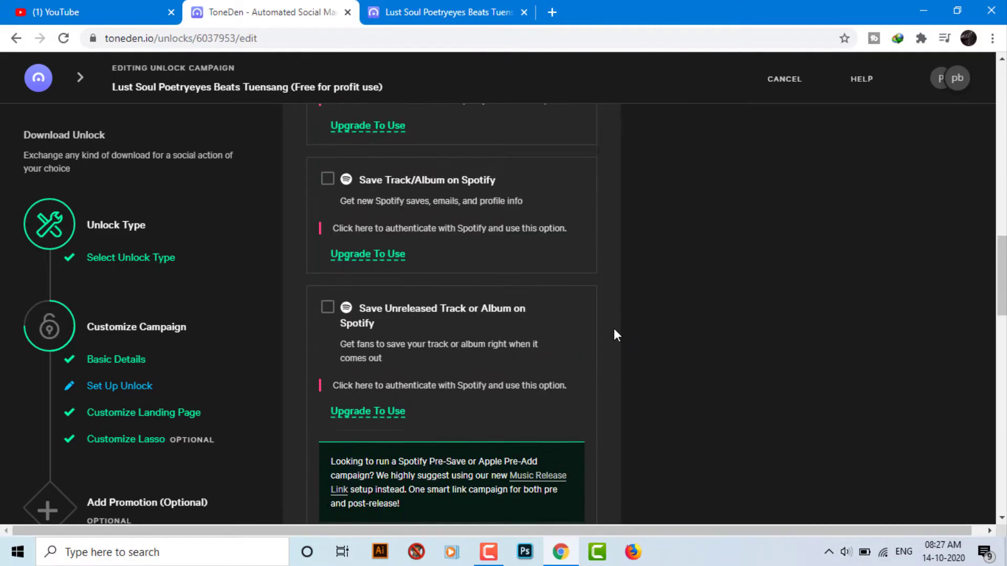
{"action": "scroll", "coordinate": [614, 328], "scroll_direction": "up", "scroll_amount": 3}
{"action": "scroll", "coordinate": [615, 326], "scroll_direction": "up", "scroll_amount": 3}
{"action": "left_click", "coordinate": [377, 206]}
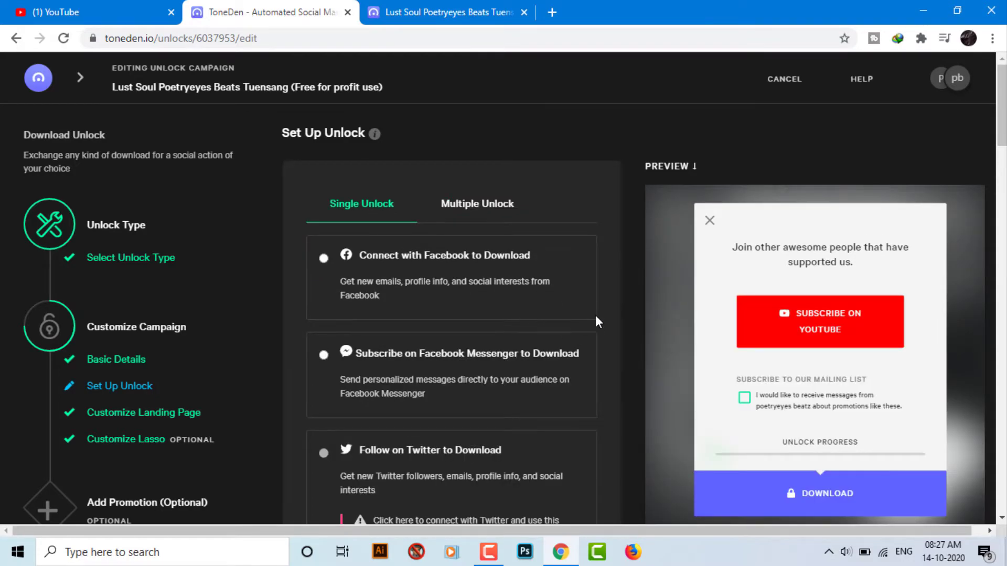
{"action": "scroll", "coordinate": [595, 316], "scroll_direction": "down", "scroll_amount": 2}
{"action": "scroll", "coordinate": [595, 316], "scroll_direction": "down", "scroll_amount": 3}
{"action": "scroll", "coordinate": [596, 316], "scroll_direction": "down", "scroll_amount": 4}
{"action": "scroll", "coordinate": [596, 315], "scroll_direction": "down", "scroll_amount": 3}
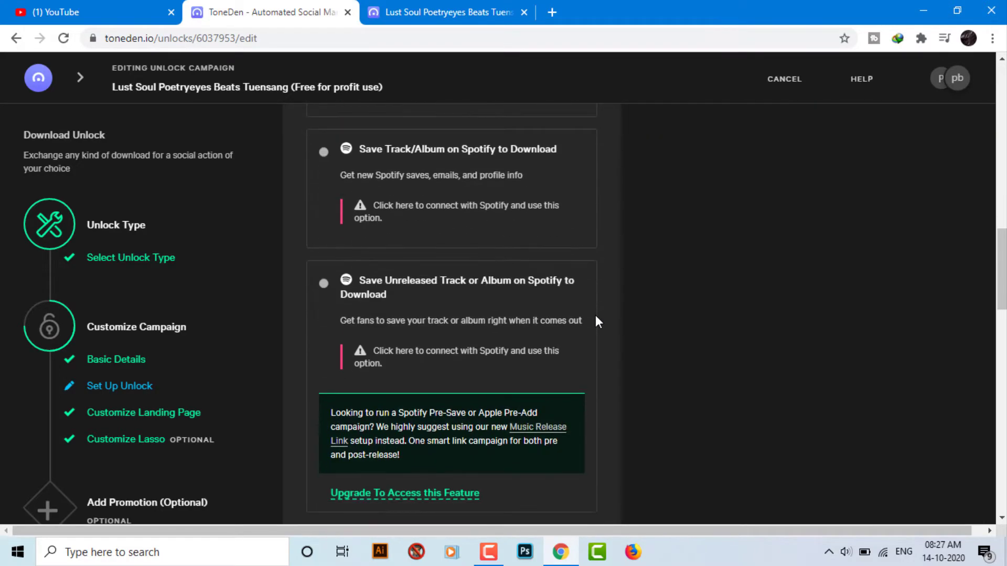
{"action": "scroll", "coordinate": [596, 315], "scroll_direction": "down", "scroll_amount": 3}
{"action": "scroll", "coordinate": [596, 316], "scroll_direction": "down", "scroll_amount": 2}
{"action": "scroll", "coordinate": [595, 316], "scroll_direction": "down", "scroll_amount": 3}
{"action": "scroll", "coordinate": [595, 316], "scroll_direction": "down", "scroll_amount": 3}
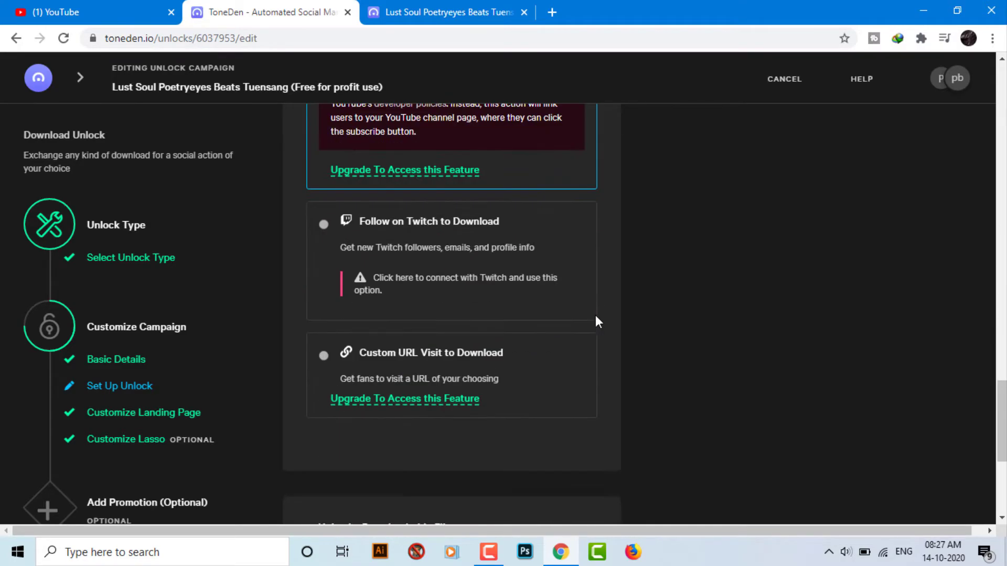
{"action": "scroll", "coordinate": [595, 316], "scroll_direction": "down", "scroll_amount": 3}
{"action": "scroll", "coordinate": [595, 316], "scroll_direction": "down", "scroll_amount": 2}
{"action": "scroll", "coordinate": [596, 316], "scroll_direction": "up", "scroll_amount": 1}
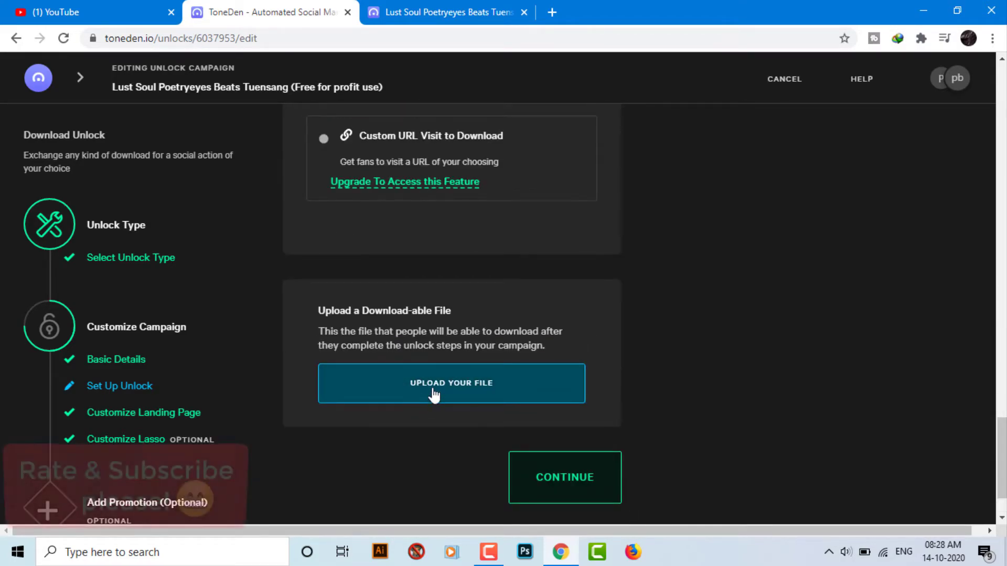
Upload 'Fight Back Poetryeyes Beatz Tuensang' as the unlockable download file.
{"action": "left_click", "coordinate": [431, 382]}
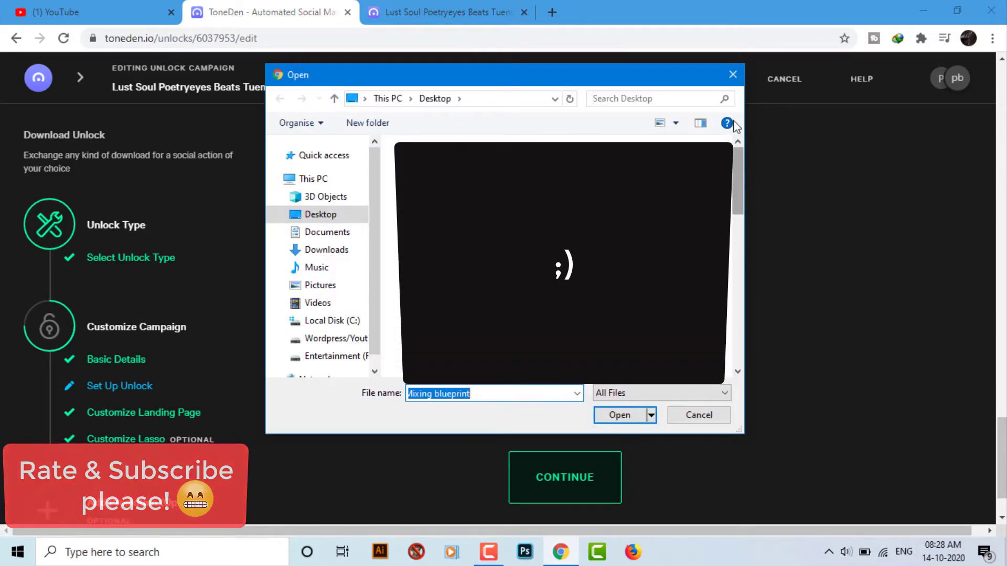
{"action": "left_click_drag", "start_coordinate": [739, 168], "coordinate": [739, 260]}
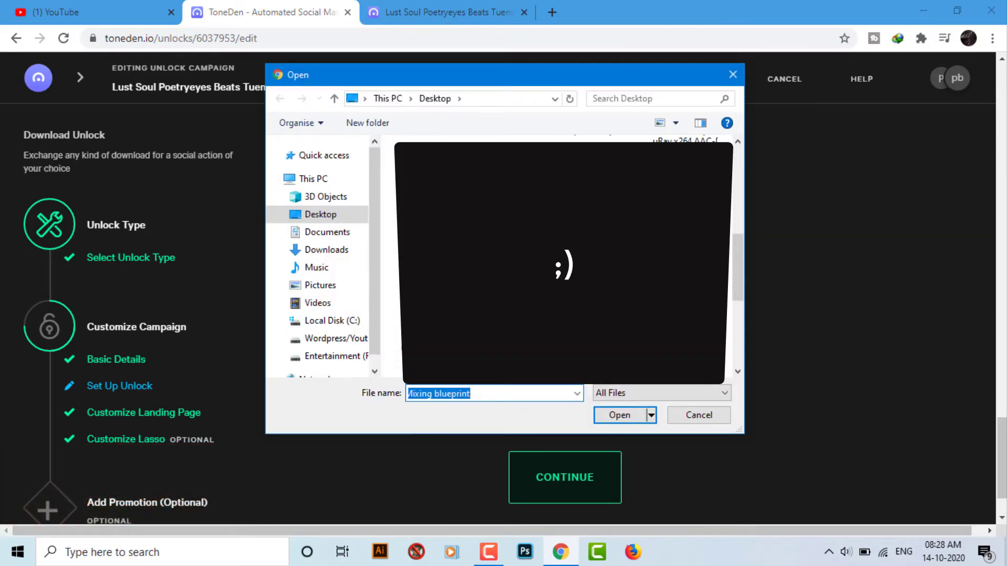
{"action": "left_click", "coordinate": [628, 412]}
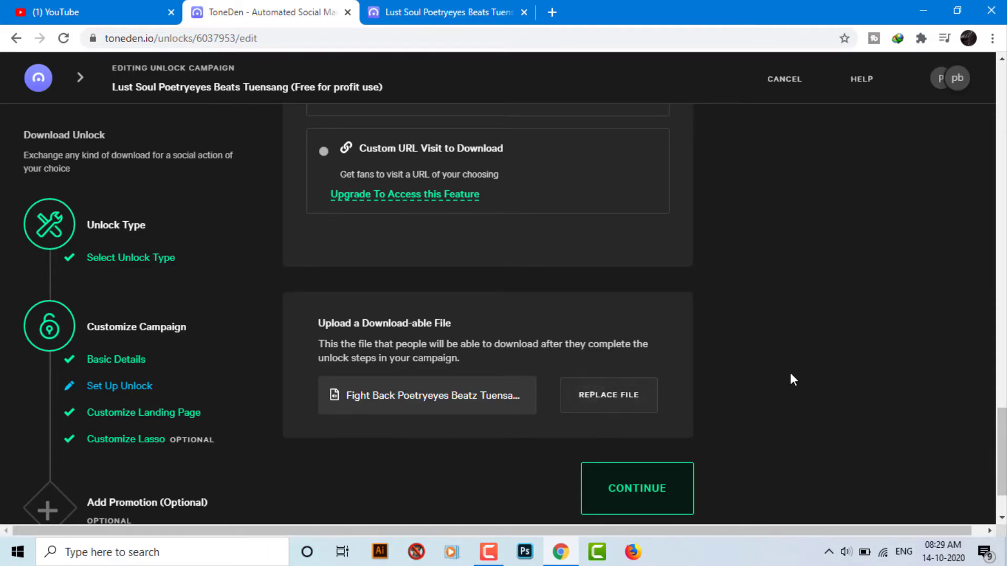
{"action": "scroll", "coordinate": [789, 371], "scroll_direction": "down", "scroll_amount": 2}
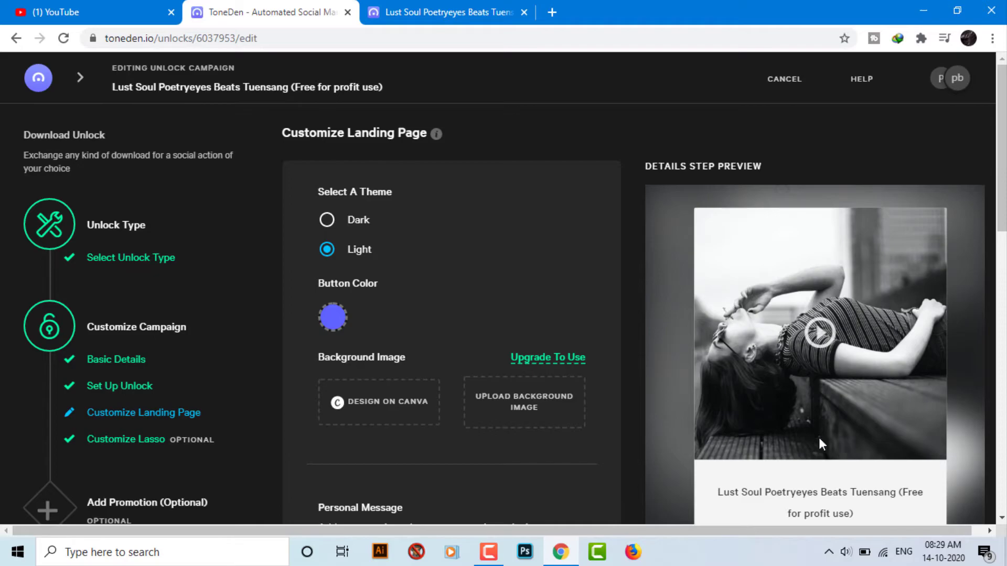
Give the landing page the dark theme, with no background image, and review the personal message.
{"action": "left_click", "coordinate": [327, 220]}
{"action": "scroll", "coordinate": [697, 347], "scroll_direction": "down", "scroll_amount": 1}
{"action": "scroll", "coordinate": [697, 341], "scroll_direction": "down", "scroll_amount": 1}
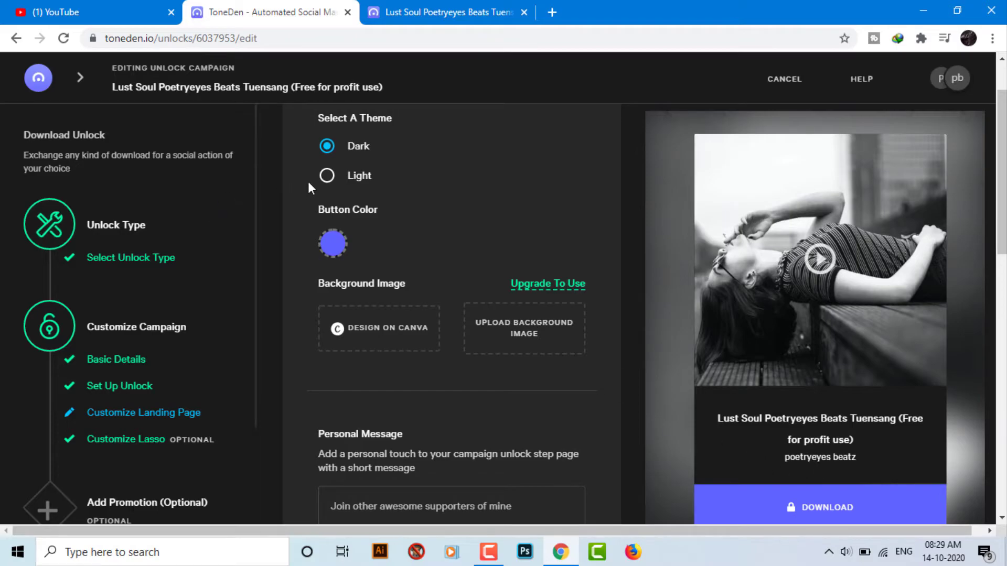
{"action": "scroll", "coordinate": [810, 430], "scroll_direction": "down", "scroll_amount": 2}
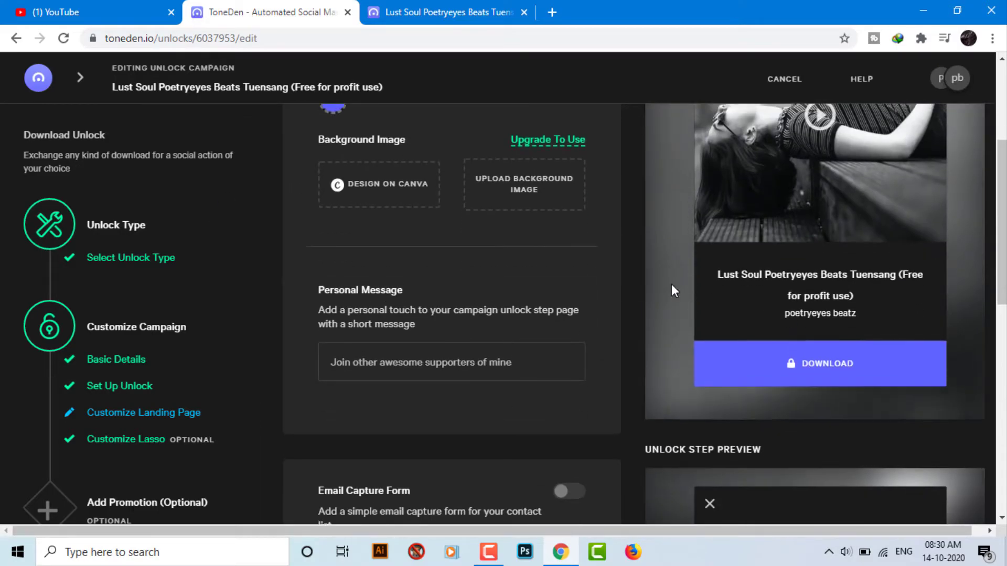
{"action": "scroll", "coordinate": [671, 284], "scroll_direction": "up", "scroll_amount": 2}
{"action": "scroll", "coordinate": [641, 285], "scroll_direction": "down", "scroll_amount": 2}
{"action": "scroll", "coordinate": [427, 228], "scroll_direction": "up", "scroll_amount": 1}
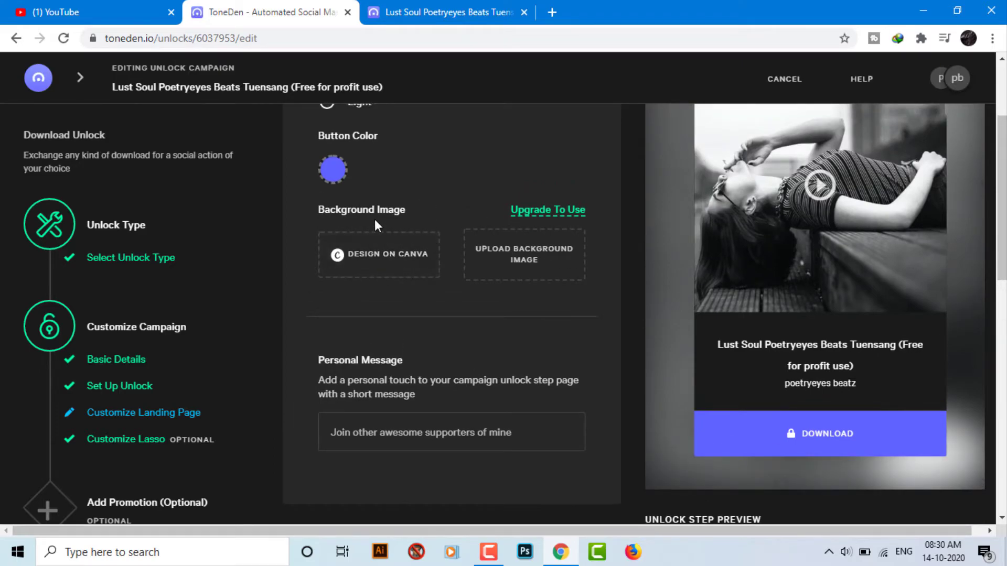
{"action": "left_click", "coordinate": [556, 268]}
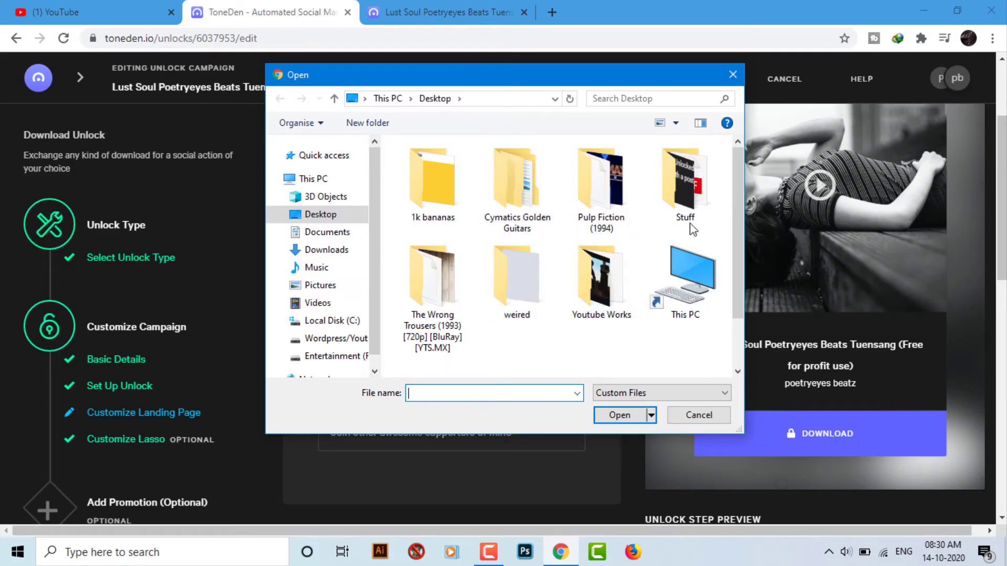
{"action": "left_click", "coordinate": [732, 75]}
{"action": "scroll", "coordinate": [572, 317], "scroll_direction": "down", "scroll_amount": 1}
{"action": "scroll", "coordinate": [572, 317], "scroll_direction": "down", "scroll_amount": 3}
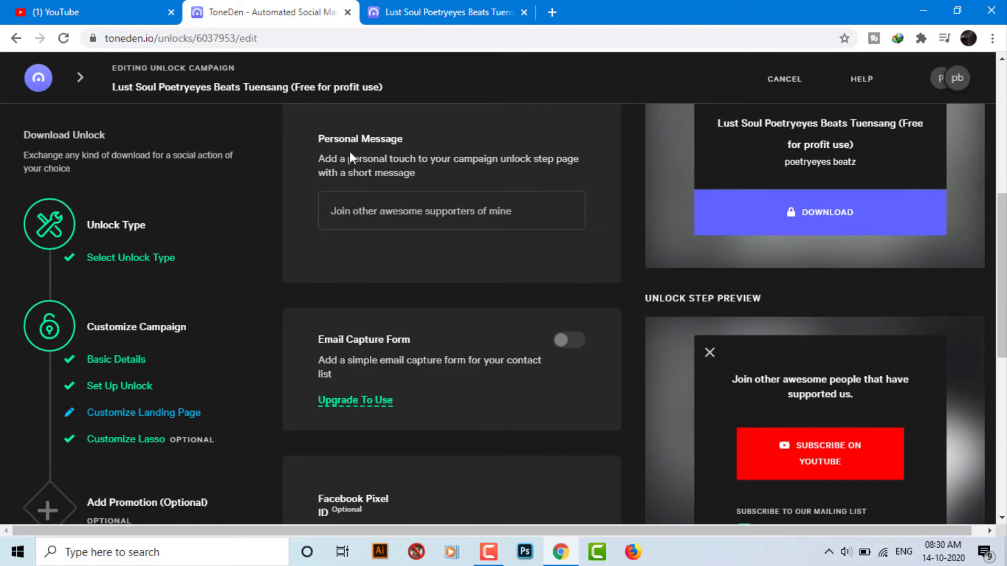
{"action": "left_click", "coordinate": [372, 216]}
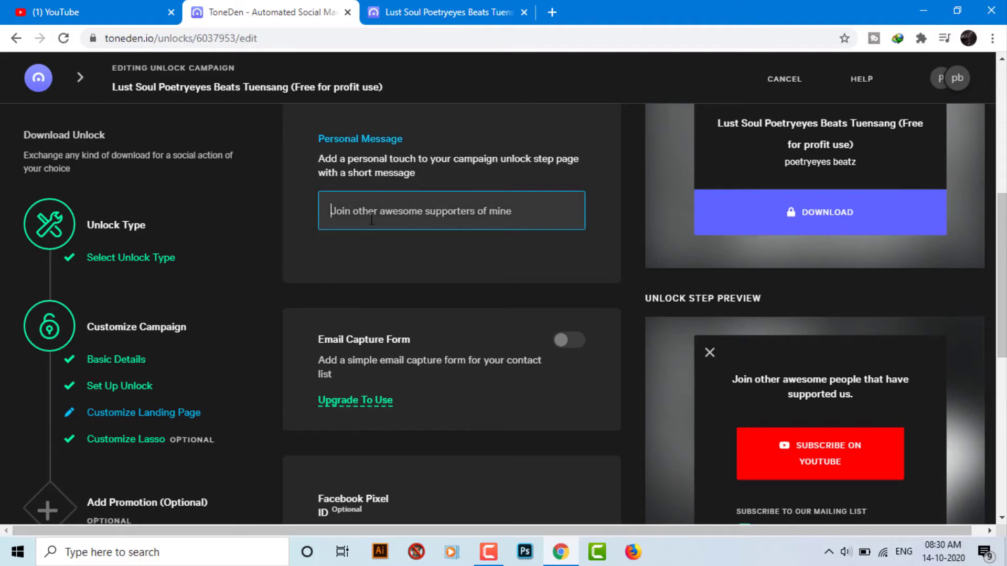
{"action": "scroll", "coordinate": [374, 222], "scroll_direction": "down", "scroll_amount": 1}
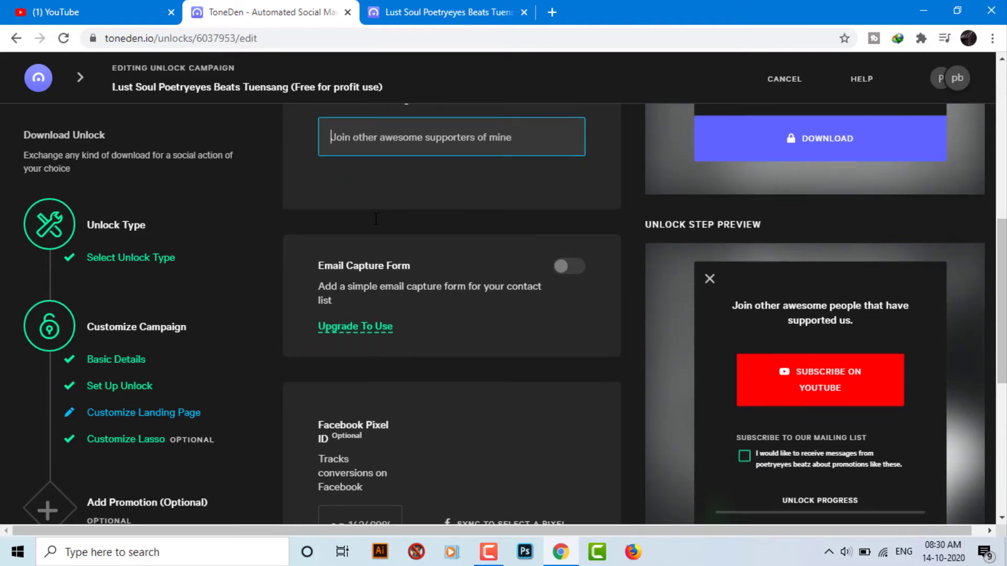
{"action": "scroll", "coordinate": [375, 218], "scroll_direction": "down", "scroll_amount": 2}
{"action": "scroll", "coordinate": [474, 234], "scroll_direction": "down", "scroll_amount": 1}
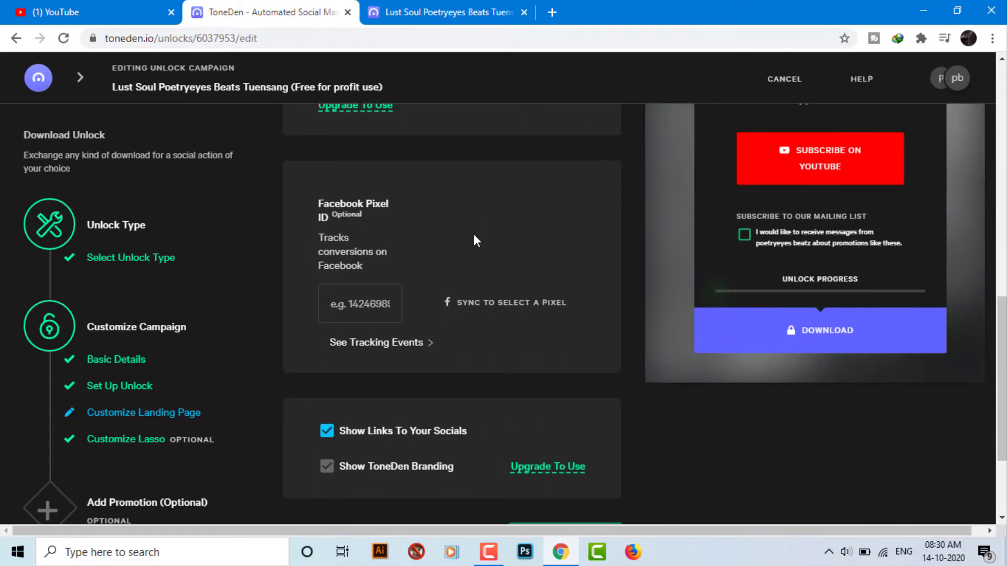
{"action": "scroll", "coordinate": [474, 234], "scroll_direction": "down", "scroll_amount": 2}
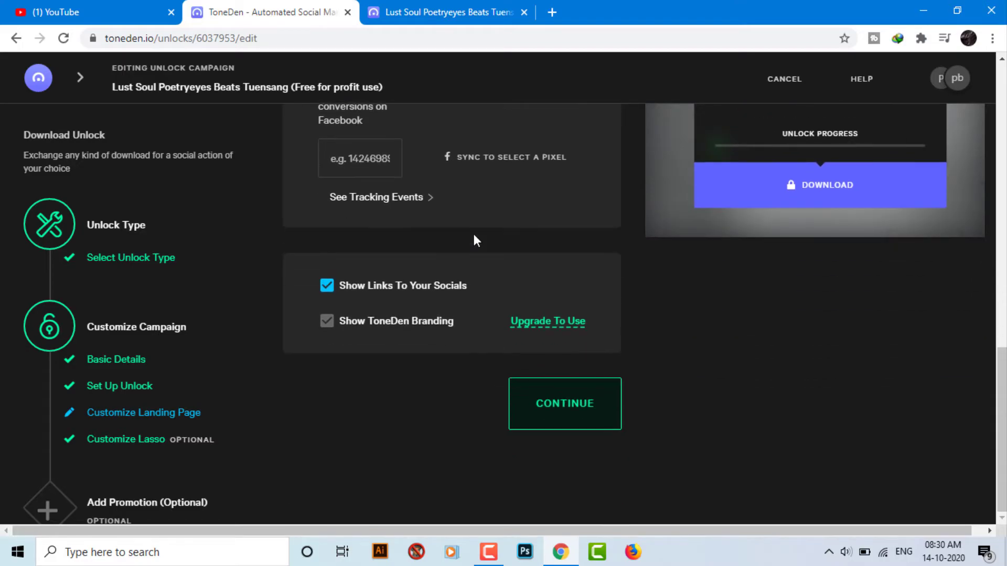
Pass the Lasso step and save the campaign with Update Campaign on Review and Launch.
{"action": "left_click", "coordinate": [548, 413]}
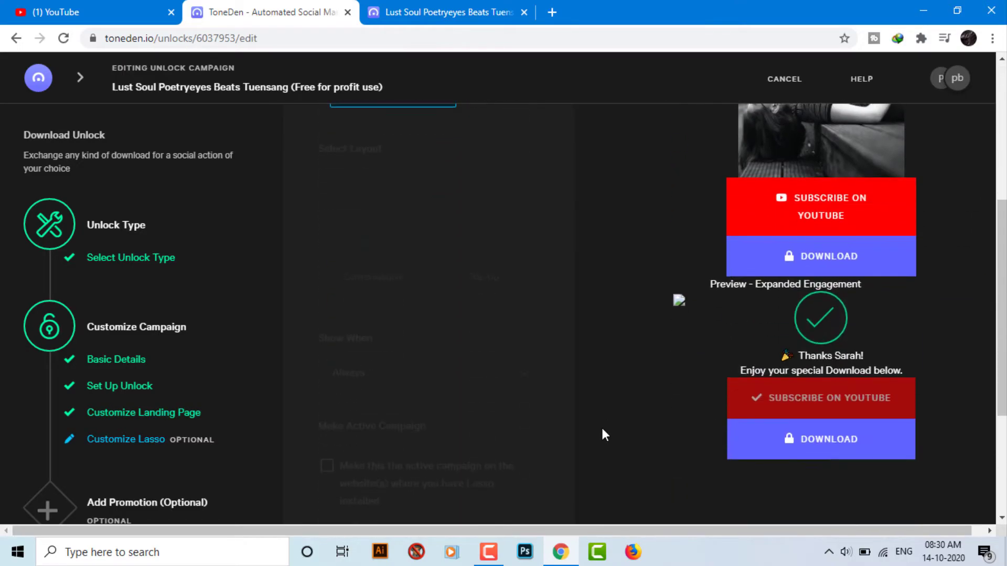
{"action": "scroll", "coordinate": [601, 425], "scroll_direction": "down", "scroll_amount": 2}
{"action": "scroll", "coordinate": [602, 426], "scroll_direction": "down", "scroll_amount": 1}
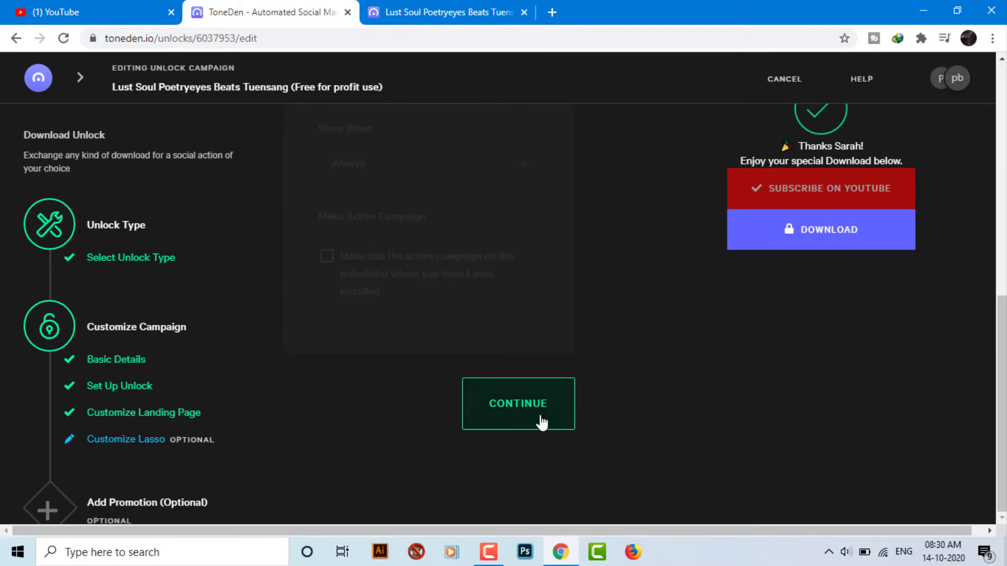
{"action": "left_click", "coordinate": [542, 422]}
{"action": "scroll", "coordinate": [884, 385], "scroll_direction": "up", "scroll_amount": 1}
{"action": "scroll", "coordinate": [883, 385], "scroll_direction": "down", "scroll_amount": 1}
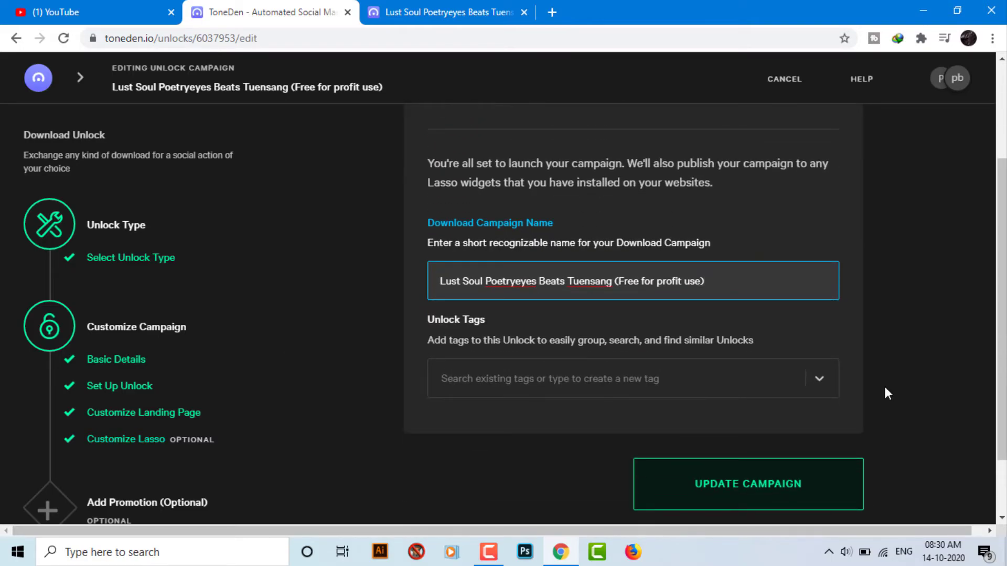
{"action": "scroll", "coordinate": [883, 385], "scroll_direction": "down", "scroll_amount": 1}
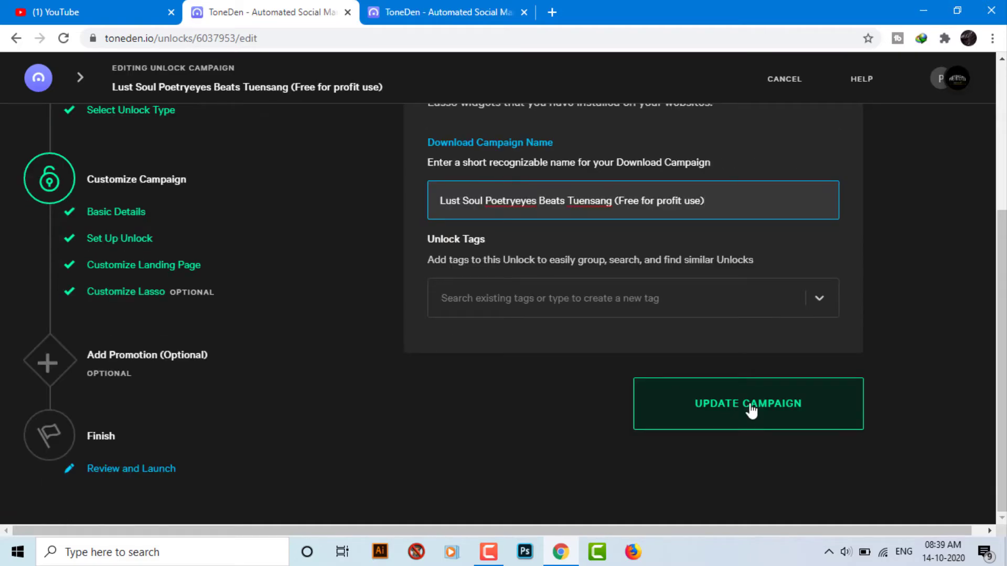
{"action": "left_click", "coordinate": [752, 409]}
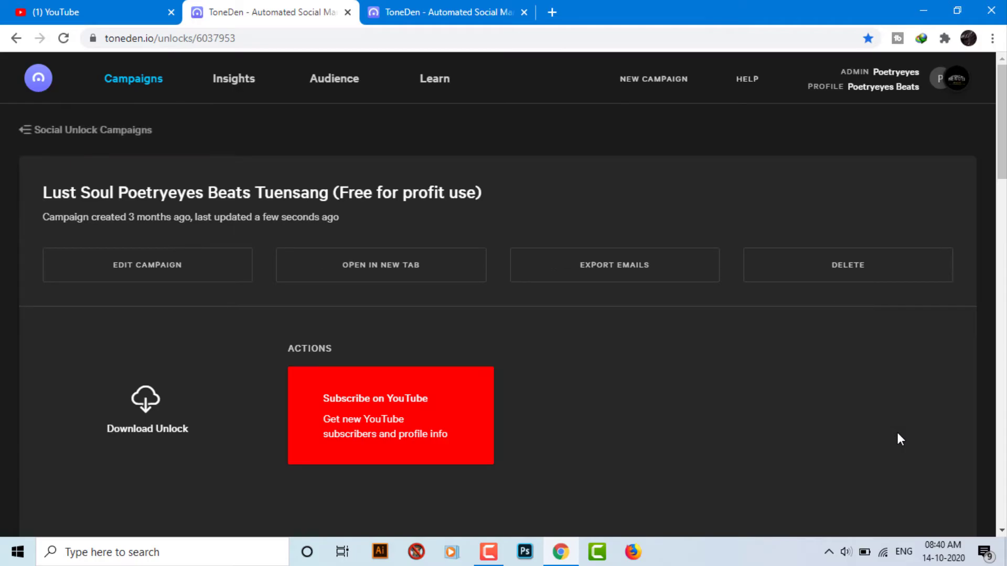
{"action": "scroll", "coordinate": [900, 440], "scroll_direction": "down", "scroll_amount": 5}
{"action": "scroll", "coordinate": [898, 430], "scroll_direction": "down", "scroll_amount": 1}
Select and copy the campaign's Direct Link To Landing Page URL.
{"action": "left_click", "coordinate": [543, 283]}
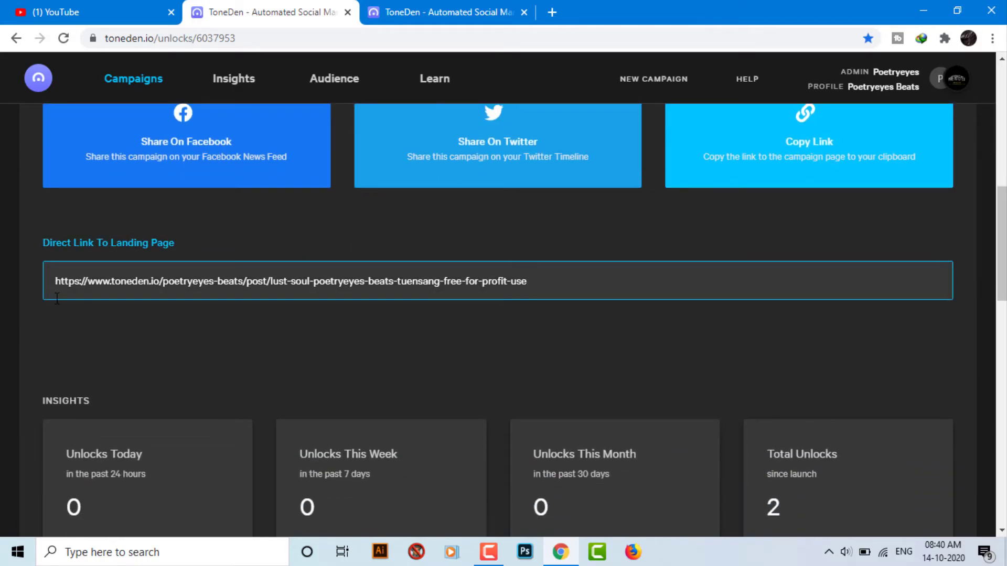
{"action": "left_click_drag", "start_coordinate": [54, 282], "coordinate": [558, 304]}
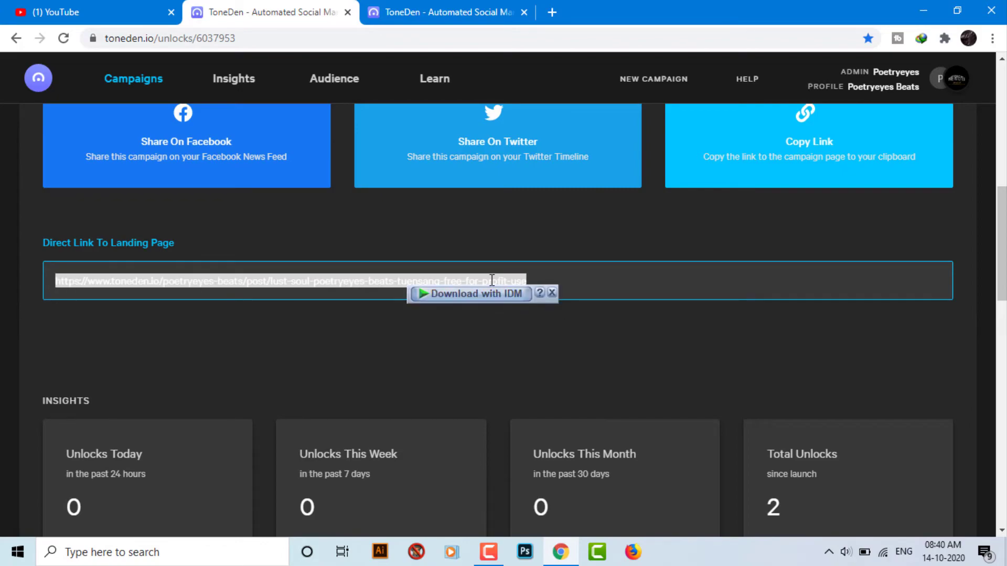
{"action": "right_click", "coordinate": [161, 283]}
{"action": "left_click", "coordinate": [187, 294]}
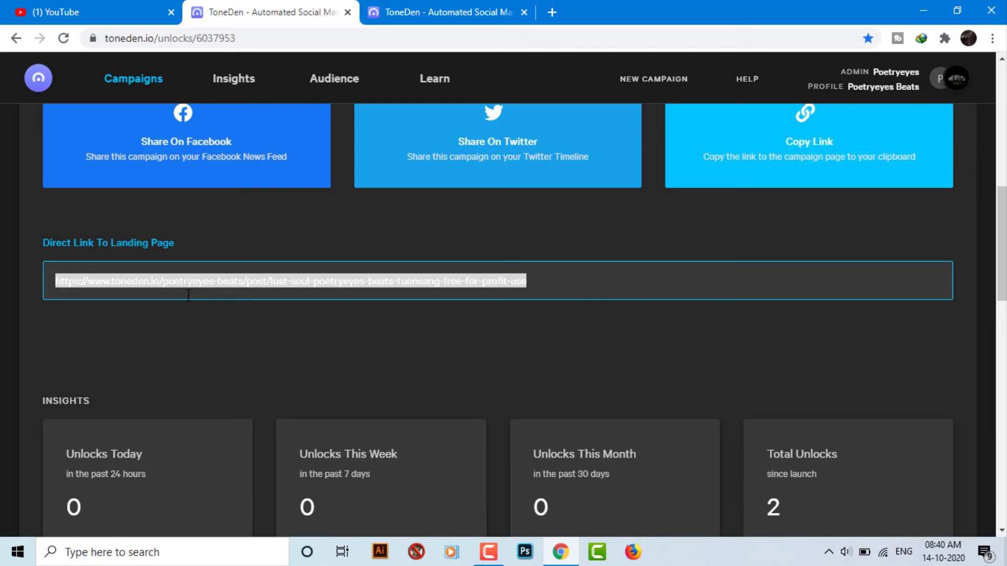
{"action": "scroll", "coordinate": [525, 329], "scroll_direction": "up", "scroll_amount": 3}
{"action": "scroll", "coordinate": [525, 329], "scroll_direction": "down", "scroll_amount": 2}
{"action": "left_click", "coordinate": [543, 368]}
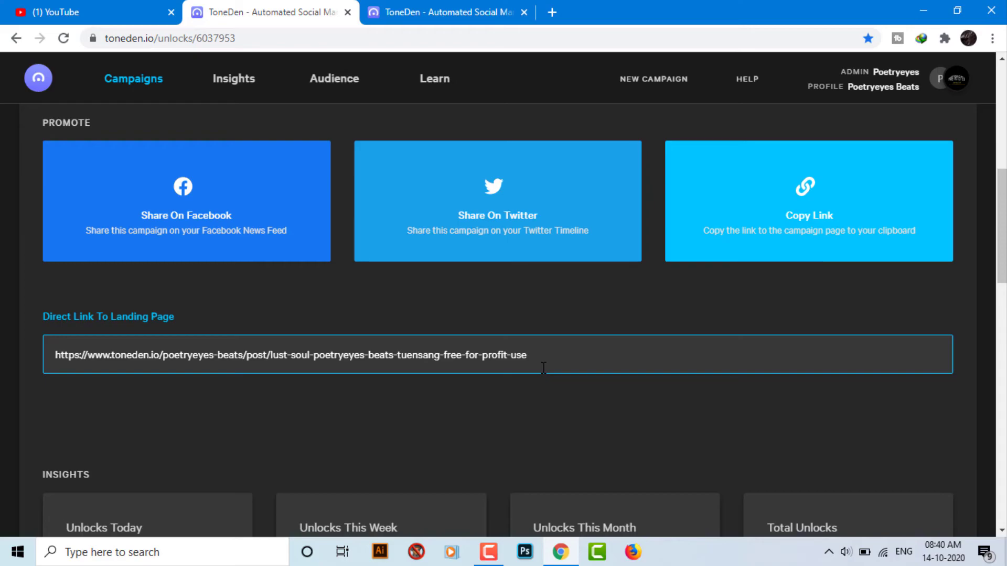
{"action": "scroll", "coordinate": [545, 367], "scroll_direction": "up", "scroll_amount": 5}
{"action": "scroll", "coordinate": [546, 367], "scroll_direction": "up", "scroll_amount": 2}
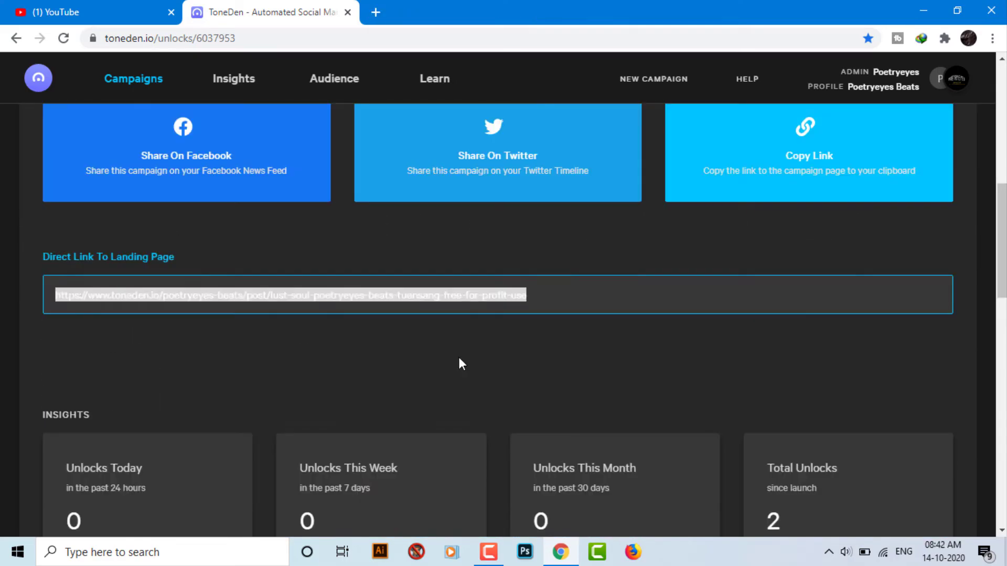
{"action": "left_click", "coordinate": [461, 364]}
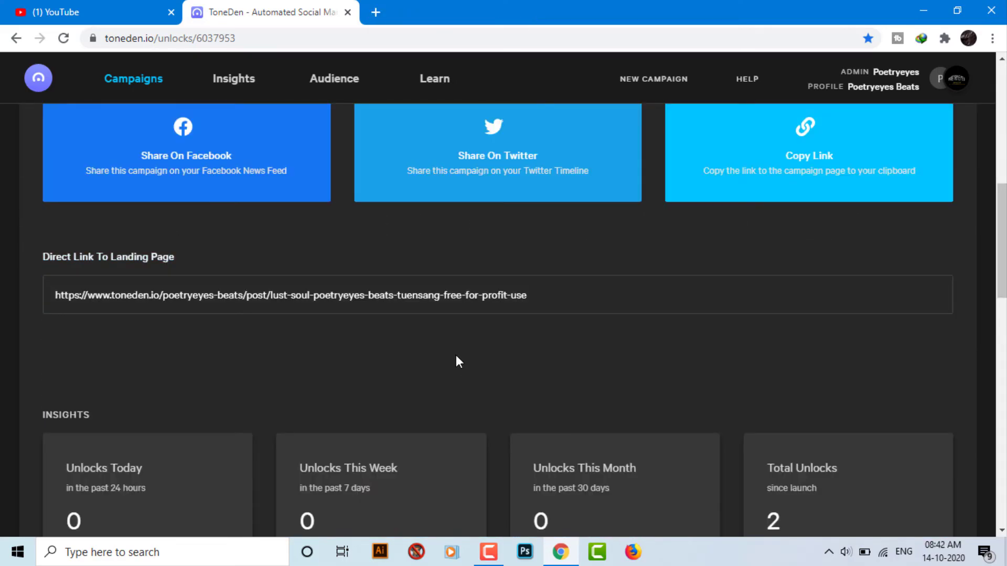
Recopy the landing page link and paste it into a new browser tab.
{"action": "double_click", "coordinate": [417, 296]}
{"action": "triple_click", "coordinate": [435, 297]}
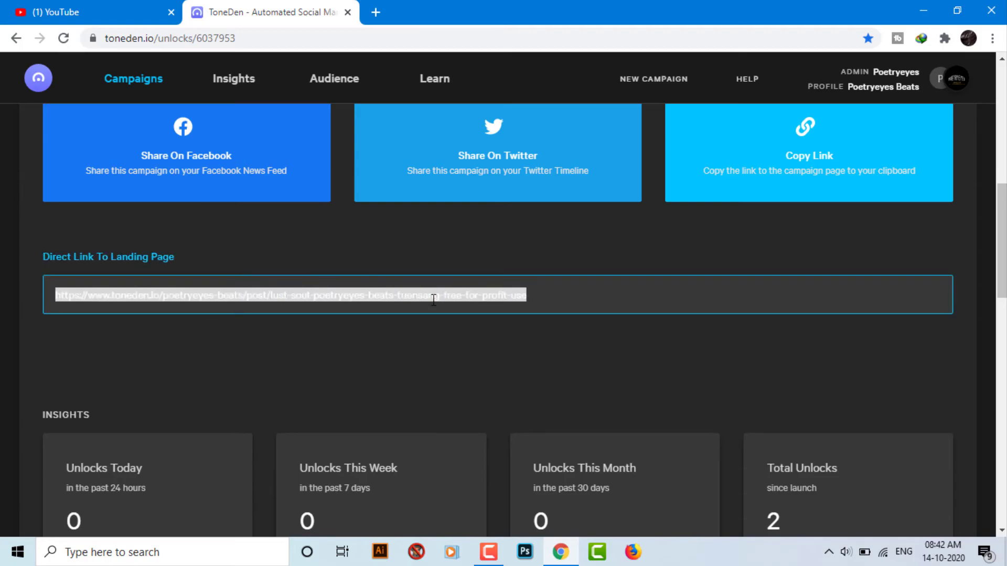
{"action": "right_click", "coordinate": [435, 298]}
{"action": "left_click", "coordinate": [465, 313]}
{"action": "left_click", "coordinate": [375, 12]}
{"action": "right_click", "coordinate": [392, 38]}
Load the landing page, reveal its YouTube subscribe unlock via Download, and return to the campaign.
{"action": "left_click", "coordinate": [446, 147]}
{"action": "key", "text": "ctrl+v"}
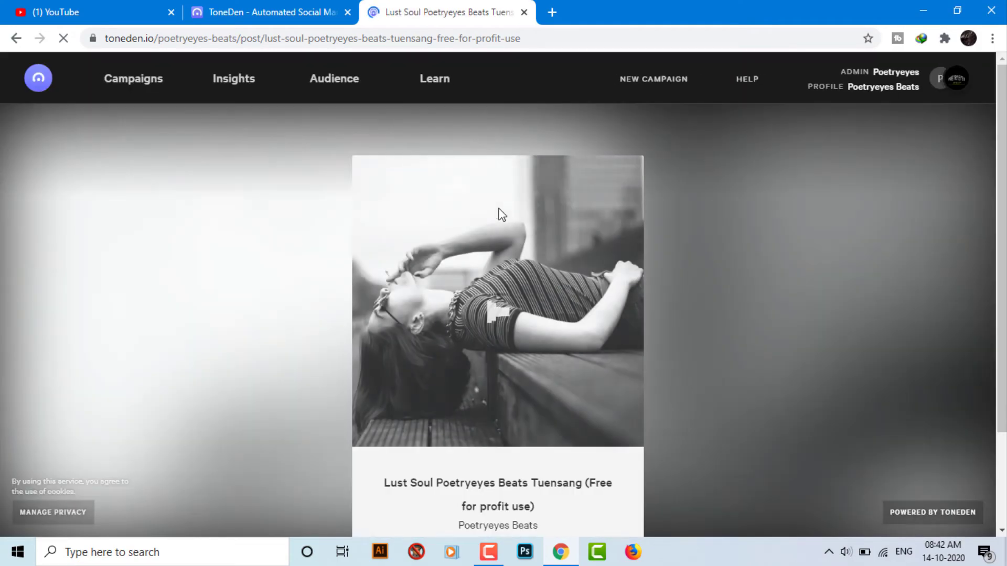
{"action": "scroll", "coordinate": [822, 352], "scroll_direction": "down", "scroll_amount": 3}
{"action": "scroll", "coordinate": [822, 352], "scroll_direction": "up", "scroll_amount": 3}
{"action": "scroll", "coordinate": [821, 351], "scroll_direction": "down", "scroll_amount": 3}
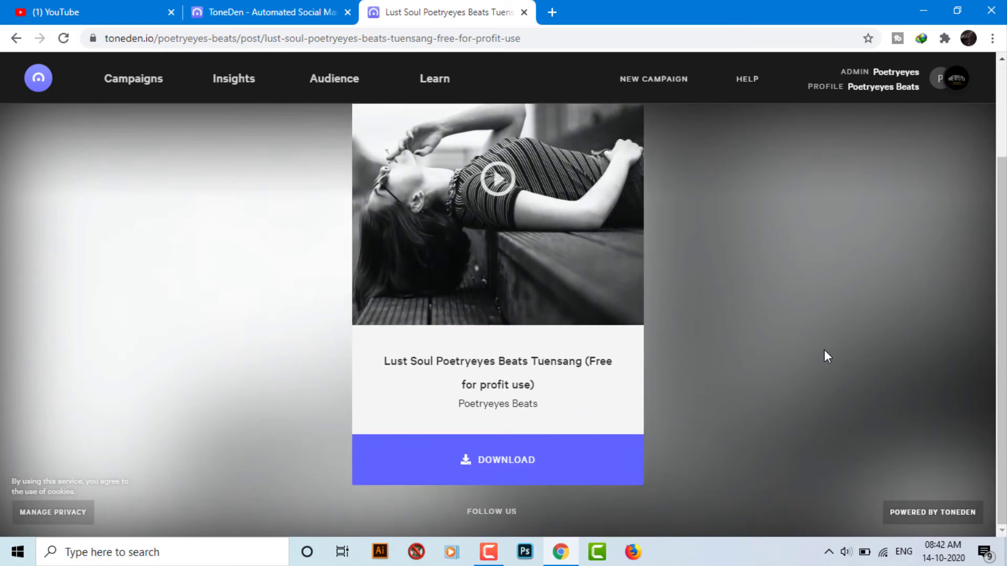
{"action": "left_click", "coordinate": [482, 460]}
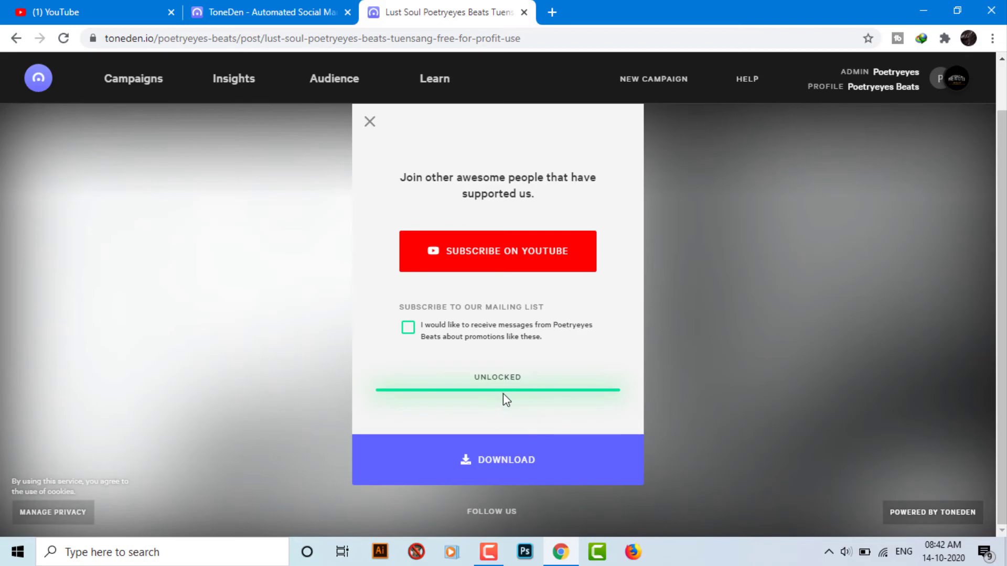
{"action": "key", "text": "ctrl+shift+Tab"}
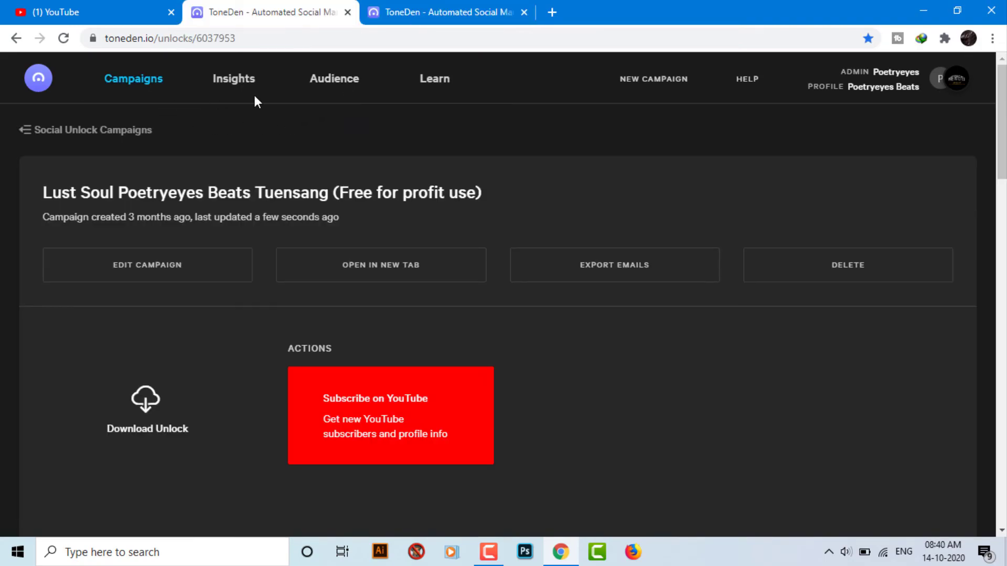
{"action": "scroll", "coordinate": [660, 313], "scroll_direction": "down", "scroll_amount": 4}
{"action": "scroll", "coordinate": [669, 330], "scroll_direction": "down", "scroll_amount": 1}
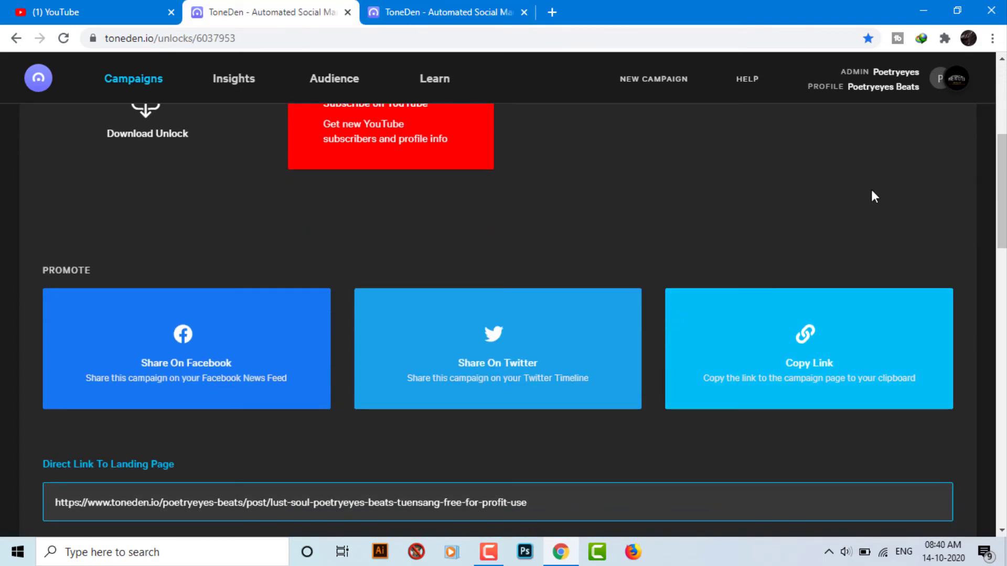
{"action": "scroll", "coordinate": [500, 305], "scroll_direction": "down", "scroll_amount": 4}
{"action": "scroll", "coordinate": [499, 306], "scroll_direction": "down", "scroll_amount": 1}
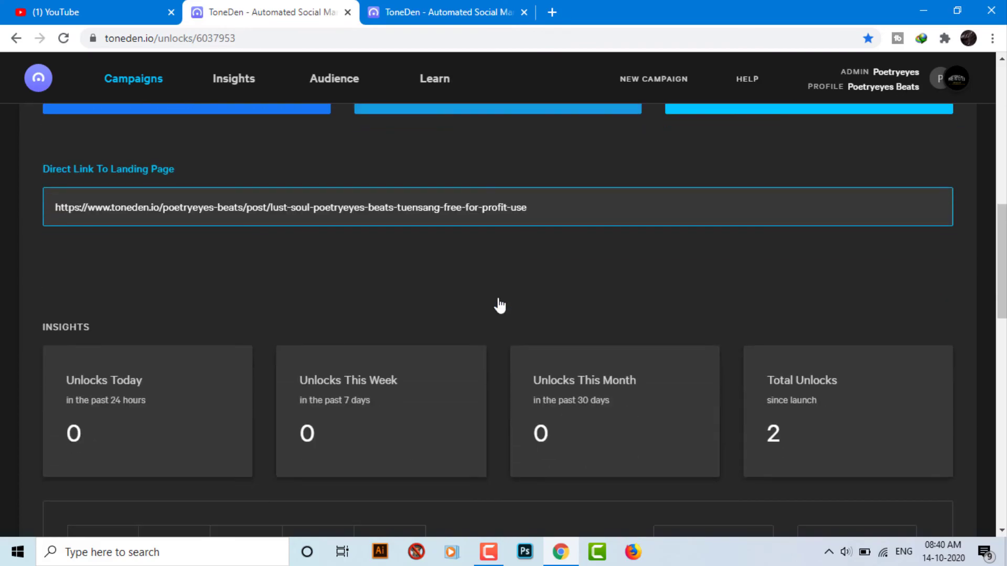
{"action": "scroll", "coordinate": [499, 305], "scroll_direction": "down", "scroll_amount": 3}
{"action": "scroll", "coordinate": [499, 306], "scroll_direction": "down", "scroll_amount": 3}
{"action": "scroll", "coordinate": [498, 297], "scroll_direction": "down", "scroll_amount": 5}
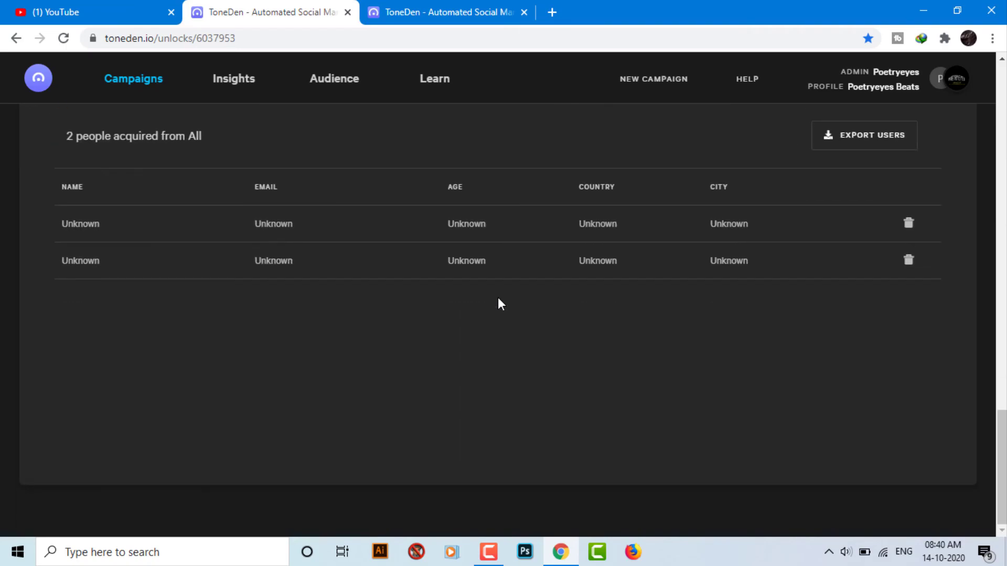
{"action": "scroll", "coordinate": [498, 297], "scroll_direction": "up", "scroll_amount": 3}
{"action": "scroll", "coordinate": [498, 298], "scroll_direction": "up", "scroll_amount": 3}
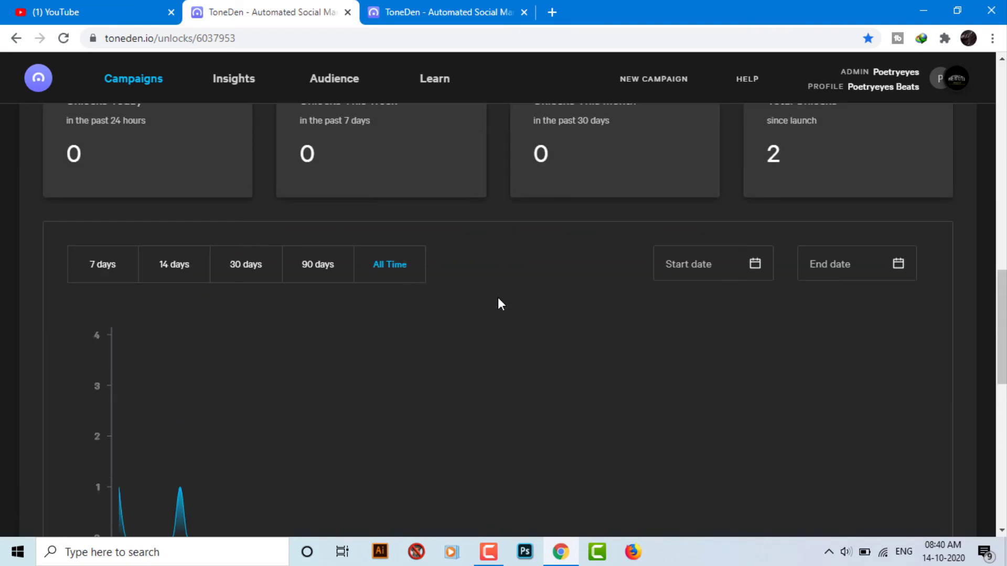
{"action": "scroll", "coordinate": [499, 298], "scroll_direction": "up", "scroll_amount": 3}
{"action": "scroll", "coordinate": [498, 297], "scroll_direction": "up", "scroll_amount": 5}
{"action": "scroll", "coordinate": [498, 297], "scroll_direction": "up", "scroll_amount": 5}
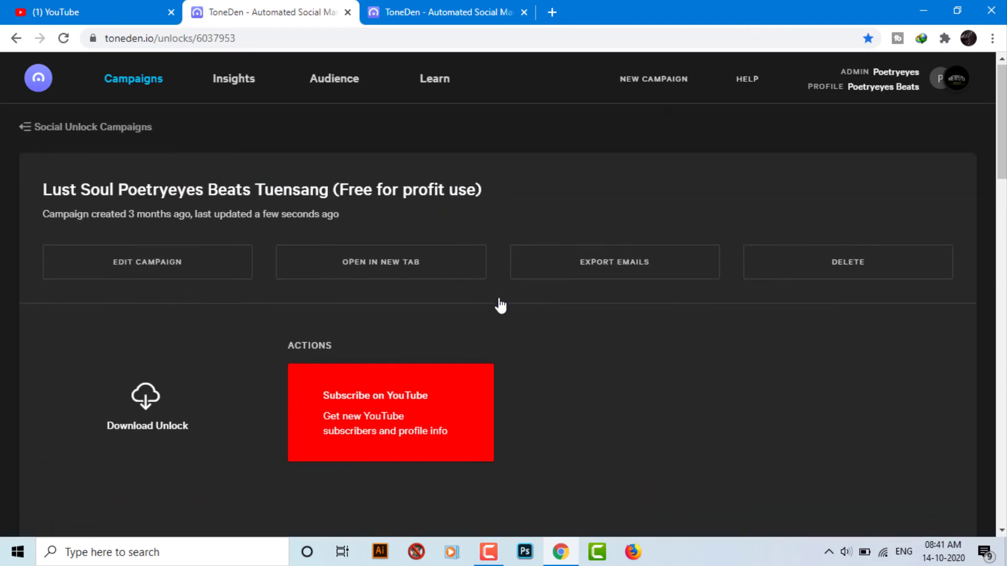
{"action": "scroll", "coordinate": [500, 305], "scroll_direction": "down", "scroll_amount": 4}
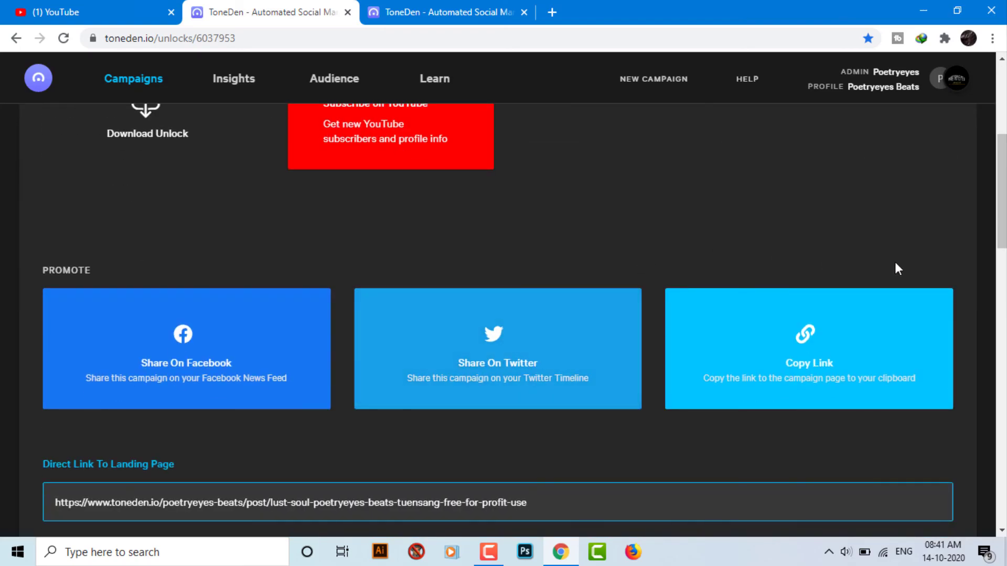
{"action": "scroll", "coordinate": [895, 262], "scroll_direction": "up", "scroll_amount": 3}
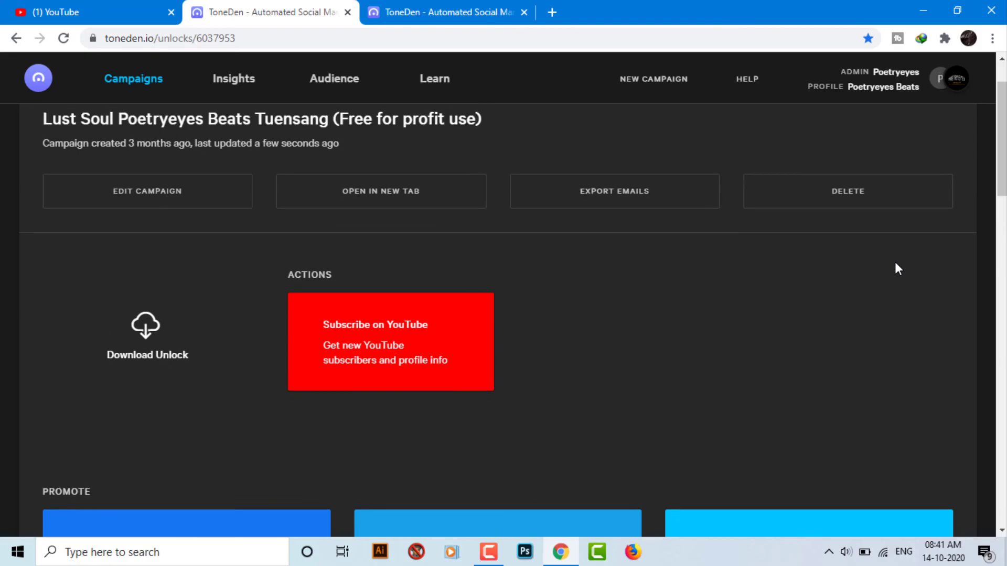